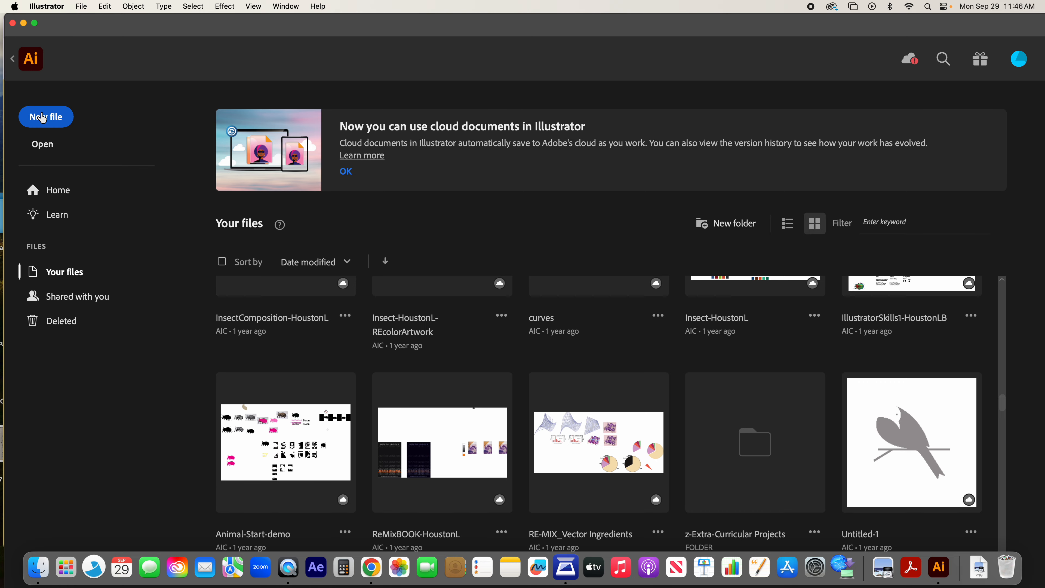
Step: Start a new document and name it IllustratorSkills- followed by the author's surname and initial
click(82, 5)
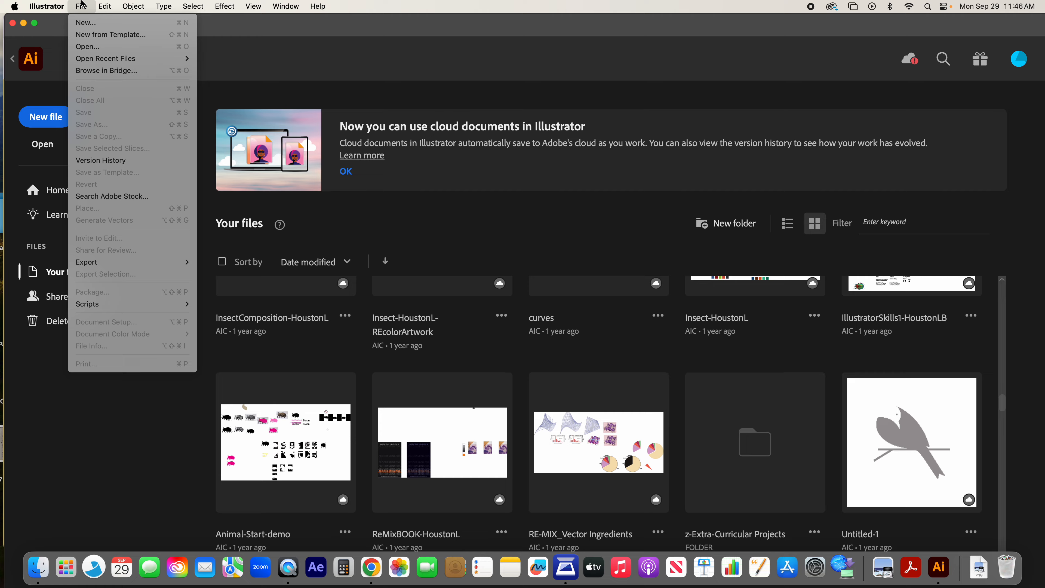
click(94, 25)
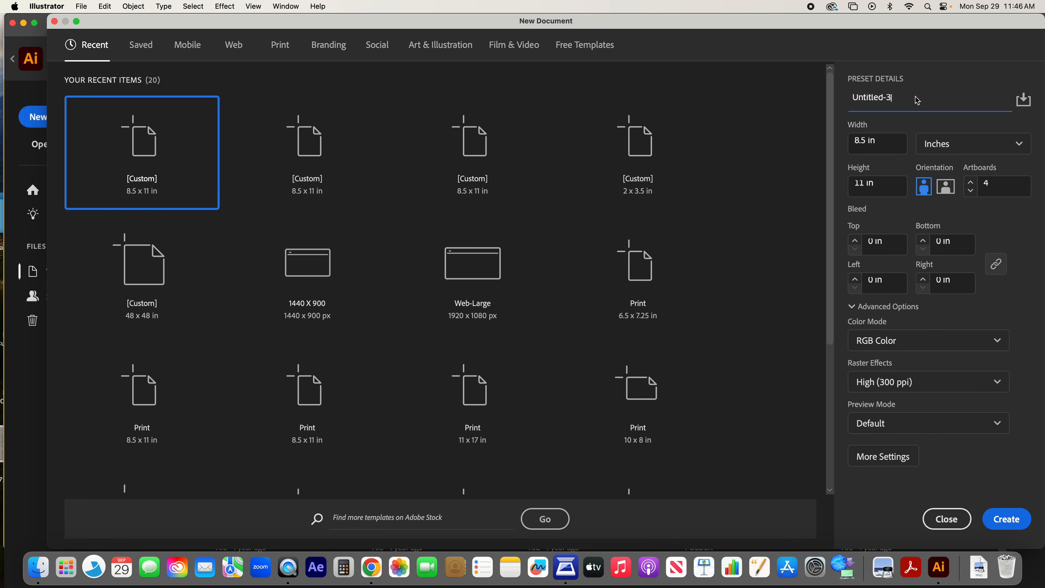
drag(917, 98, 801, 88)
text(IllustratorSkills-HoustonL)
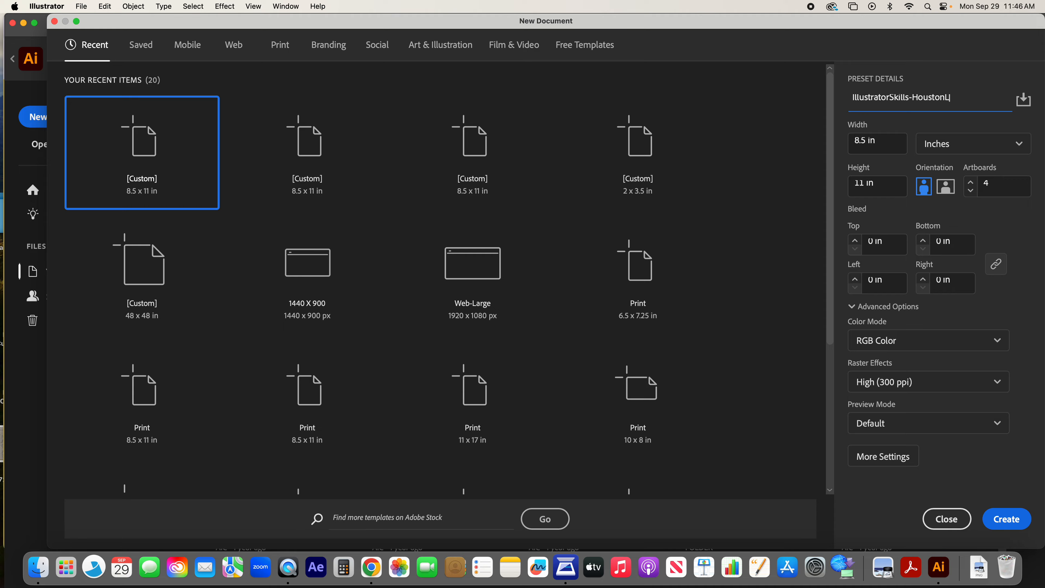
Step: Set the document units to inches and create the 8.5 x 11 in RGB document with four artboards
click(962, 148)
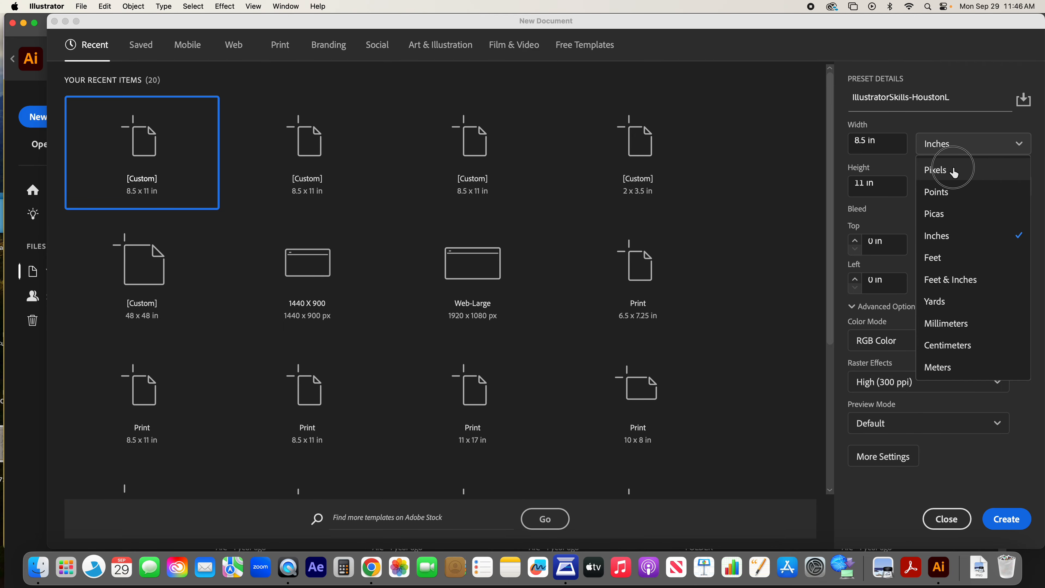
click(964, 166)
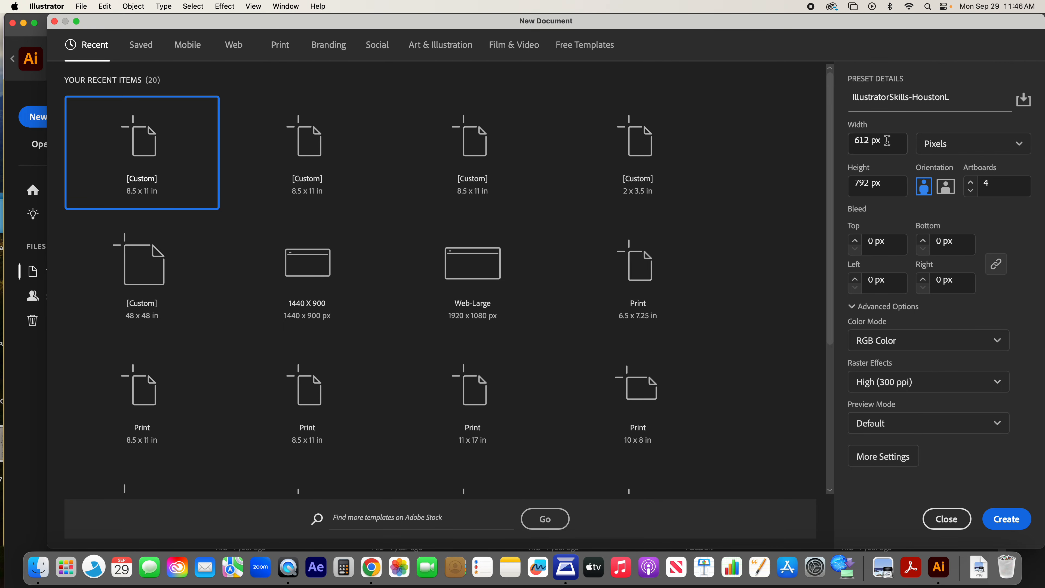
click(941, 144)
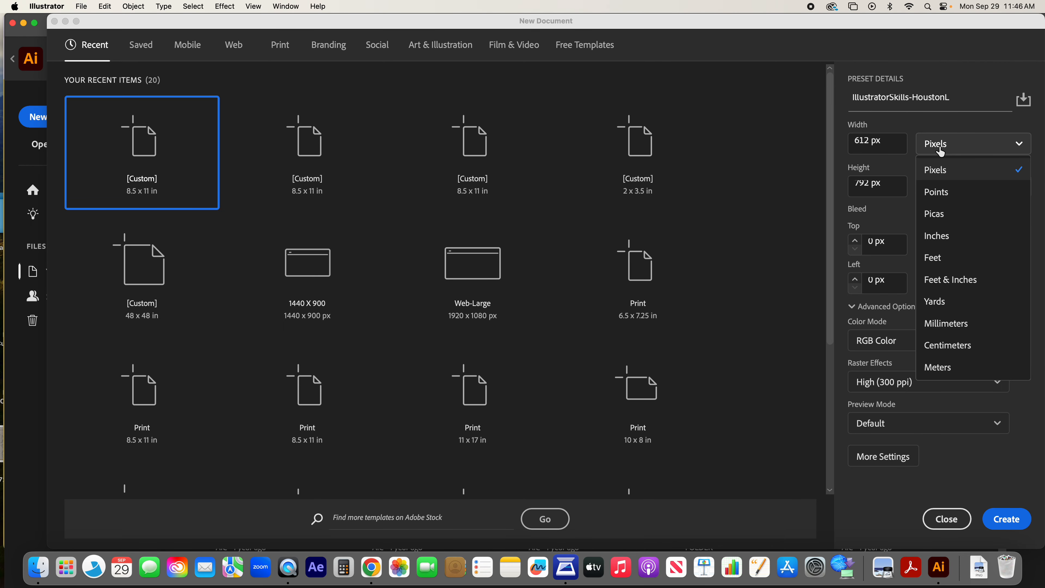
click(951, 235)
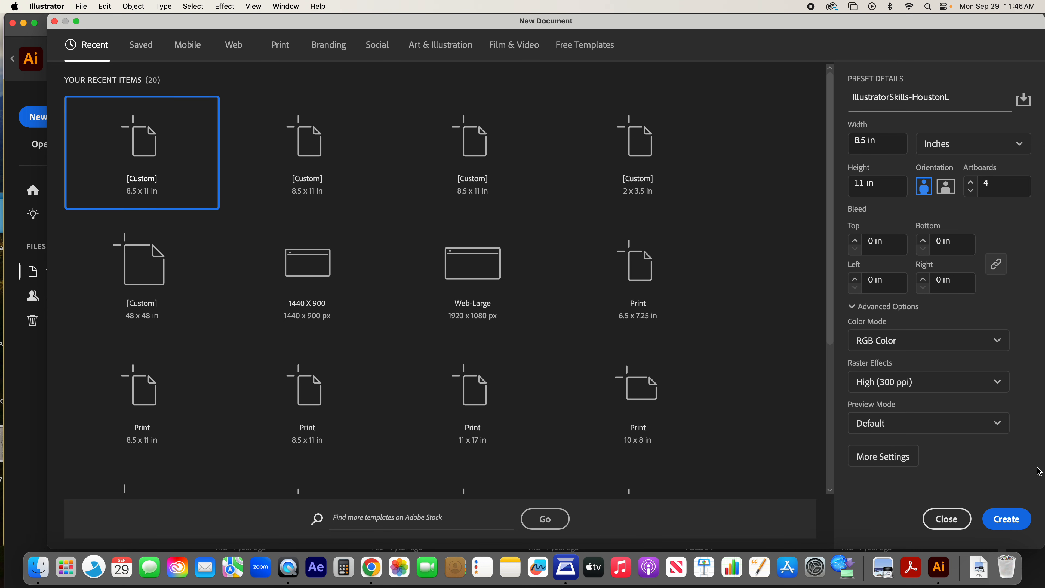
click(1013, 525)
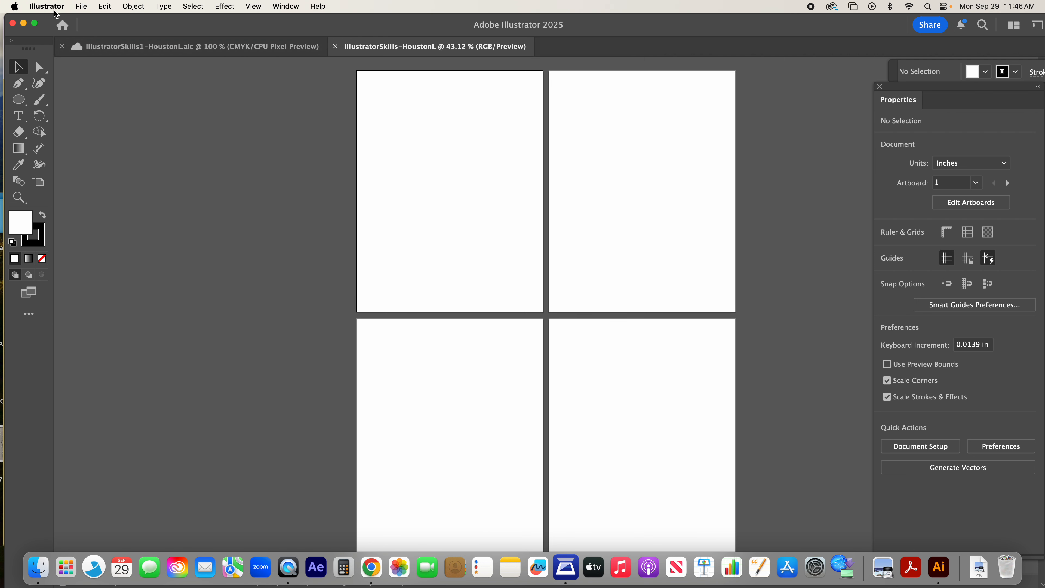
Step: Check the Downloads folder as a local save location, and save the document to Creative Cloud under its current name instead
click(81, 8)
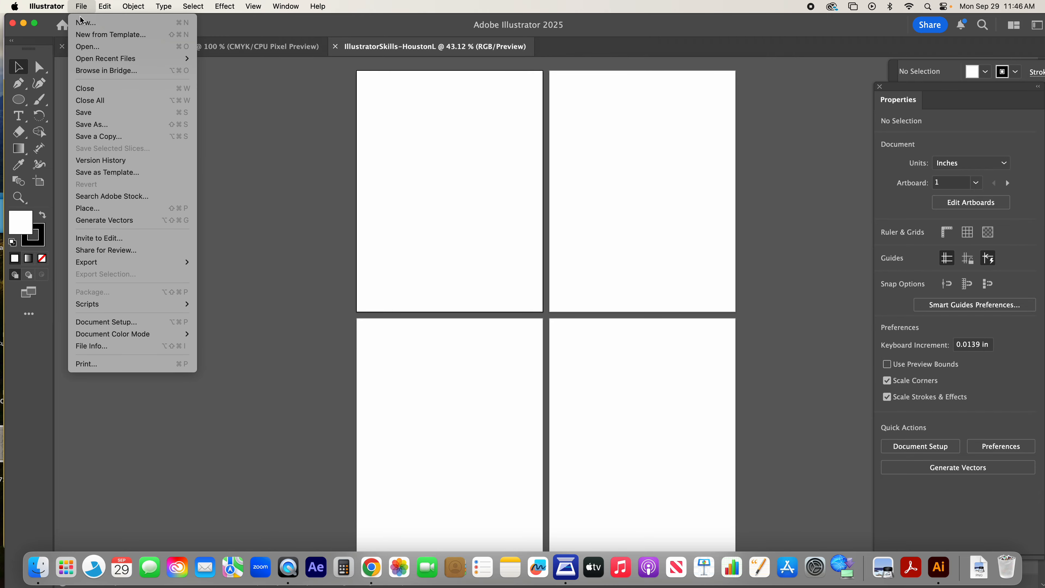
click(87, 115)
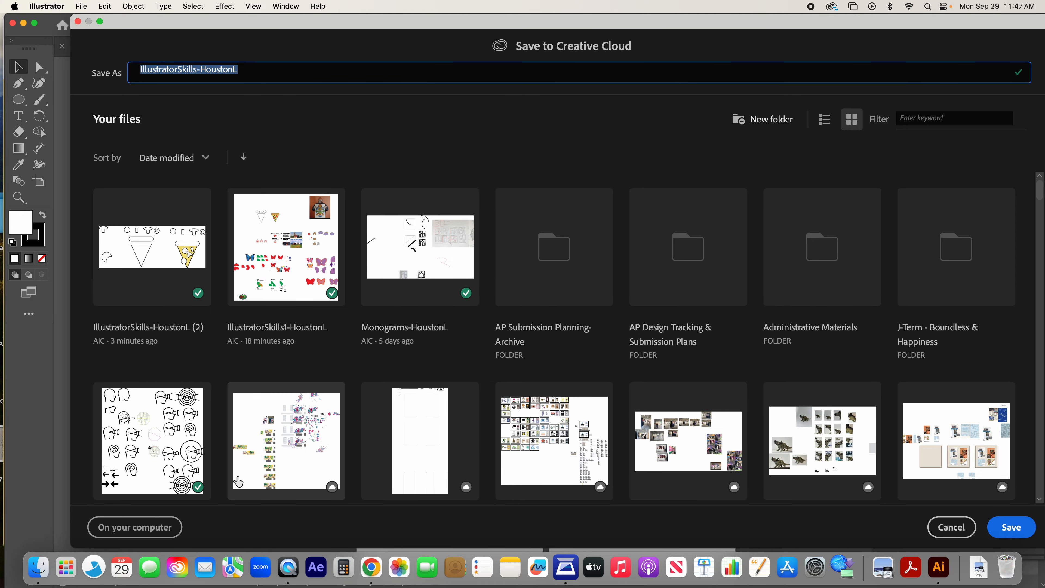
click(165, 531)
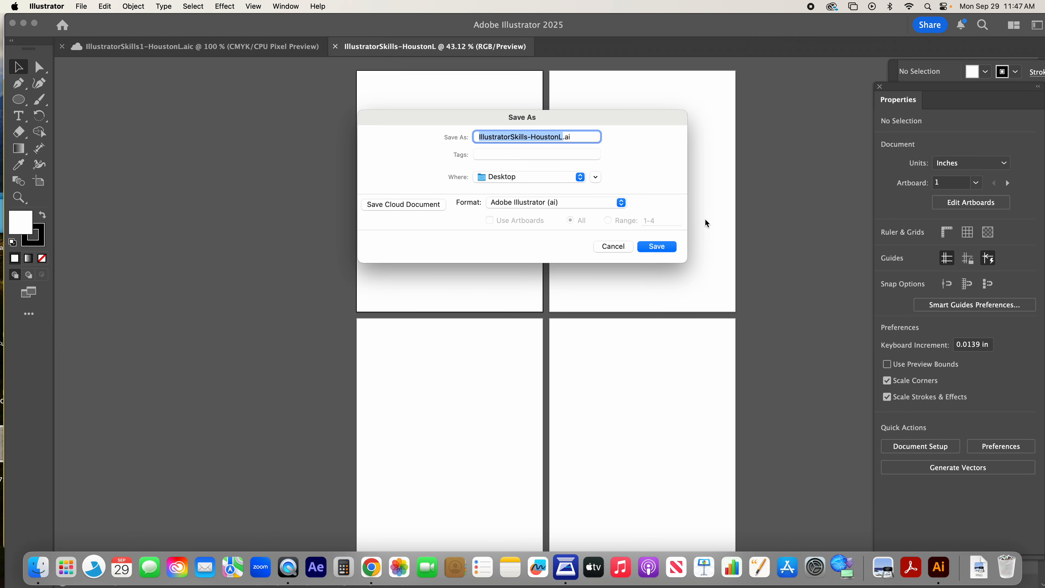
drag(553, 118, 451, 116)
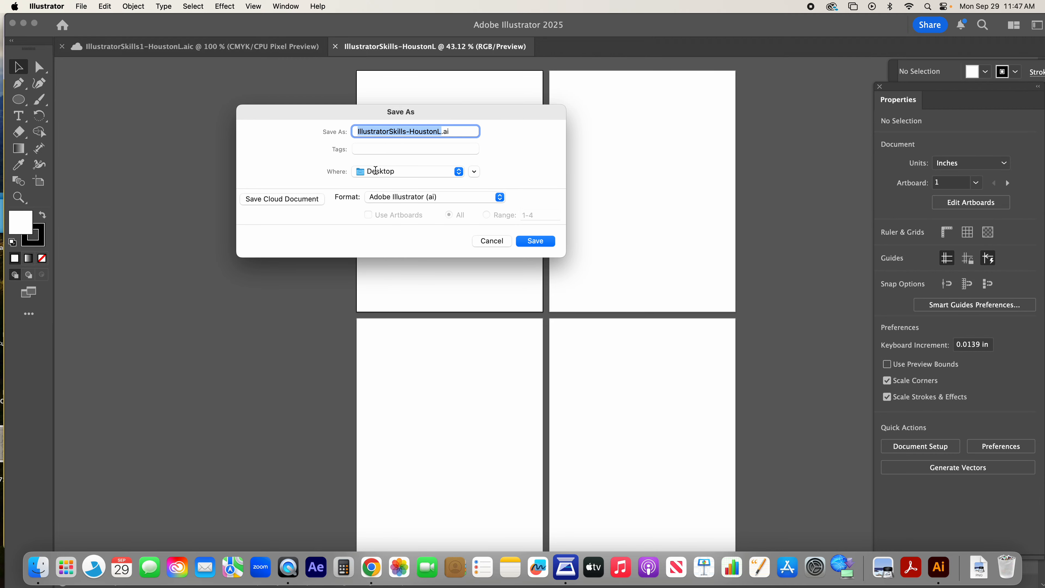
click(474, 172)
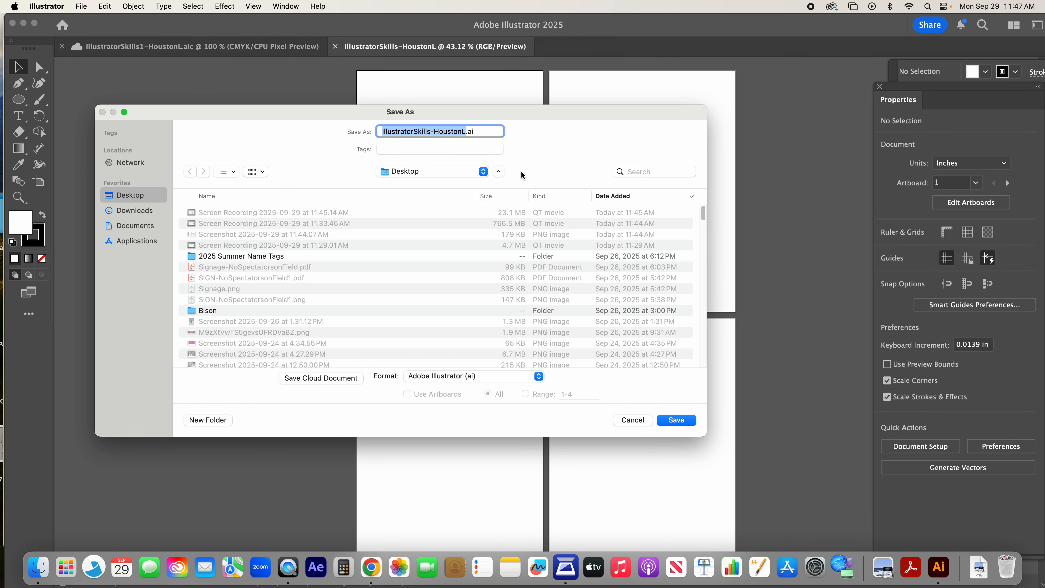
click(138, 213)
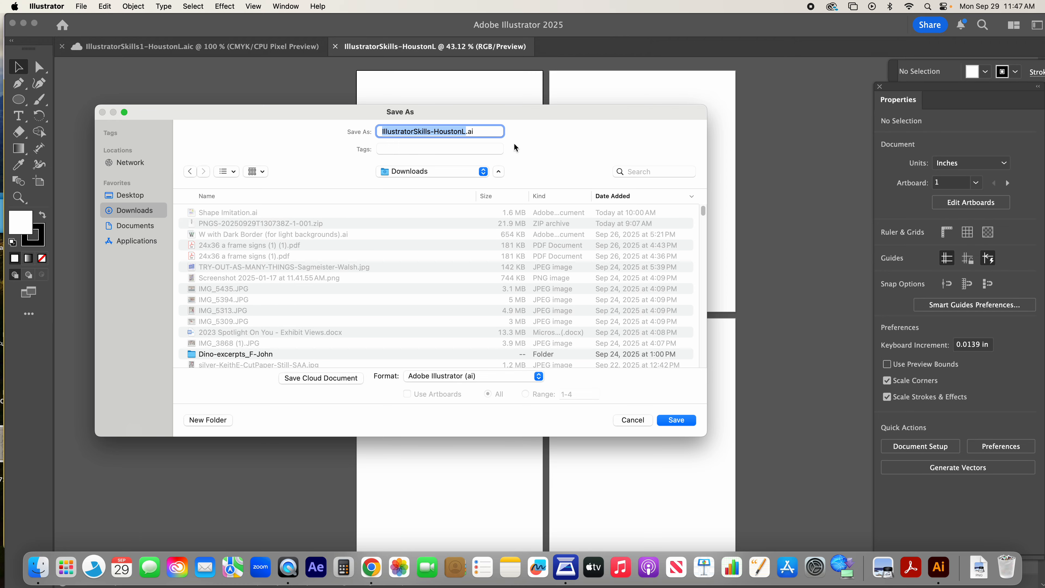
click(307, 378)
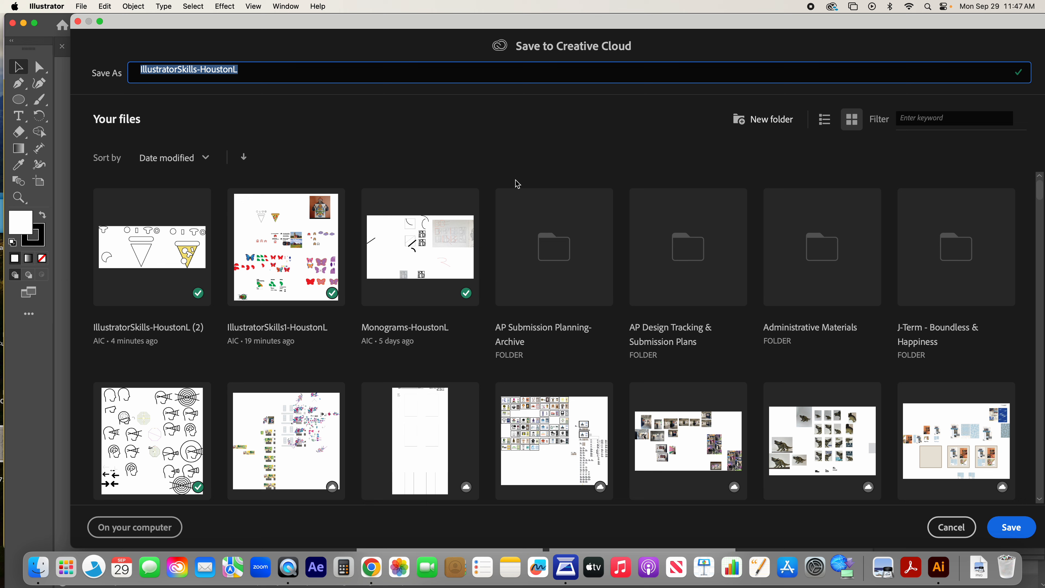
click(1012, 527)
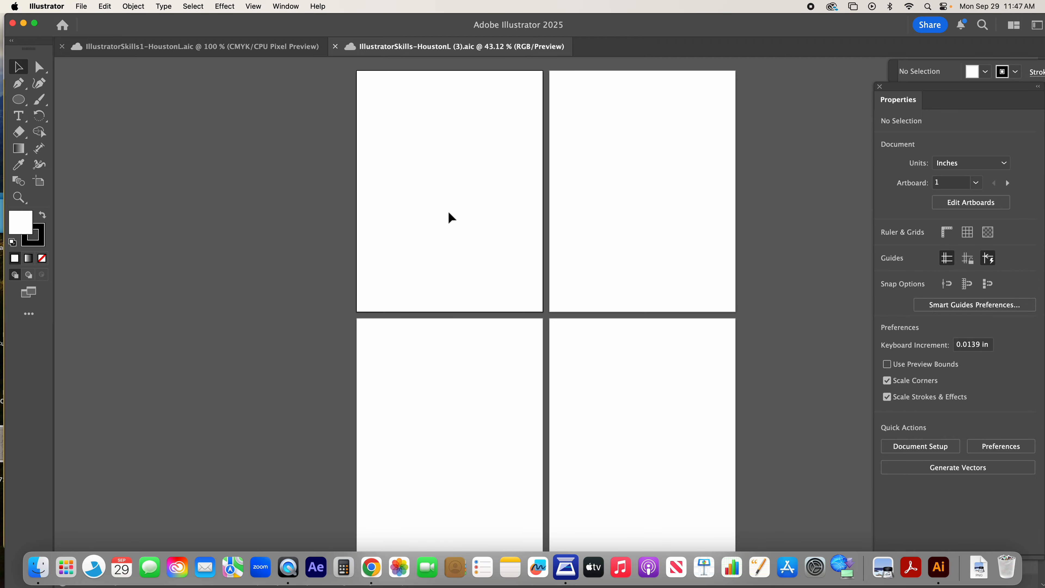
Step: Zoom in and out on the artboards and fit the first artboard in the window
click(283, 8)
mouse_move(255, 9)
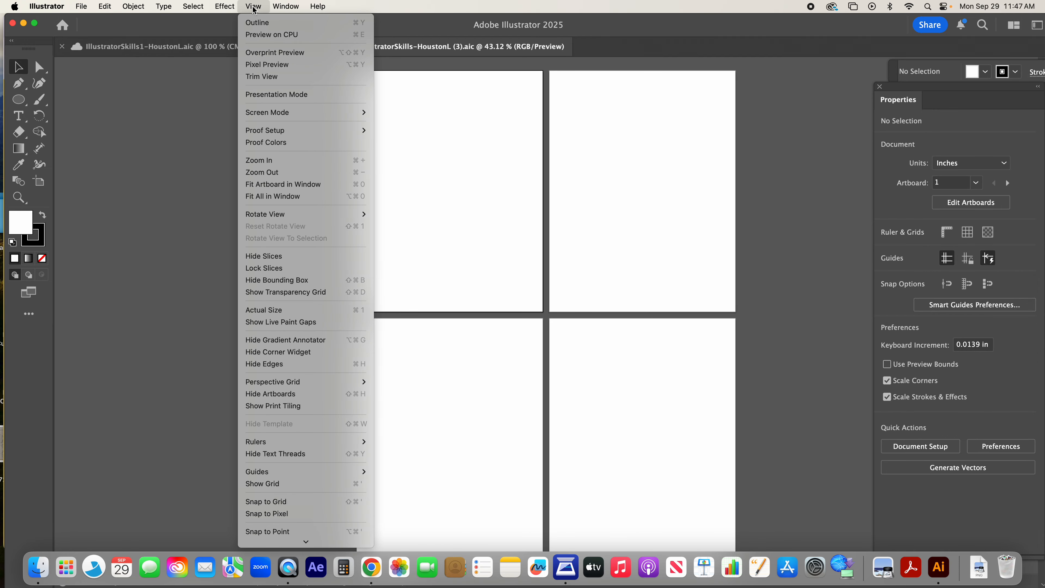
click(258, 161)
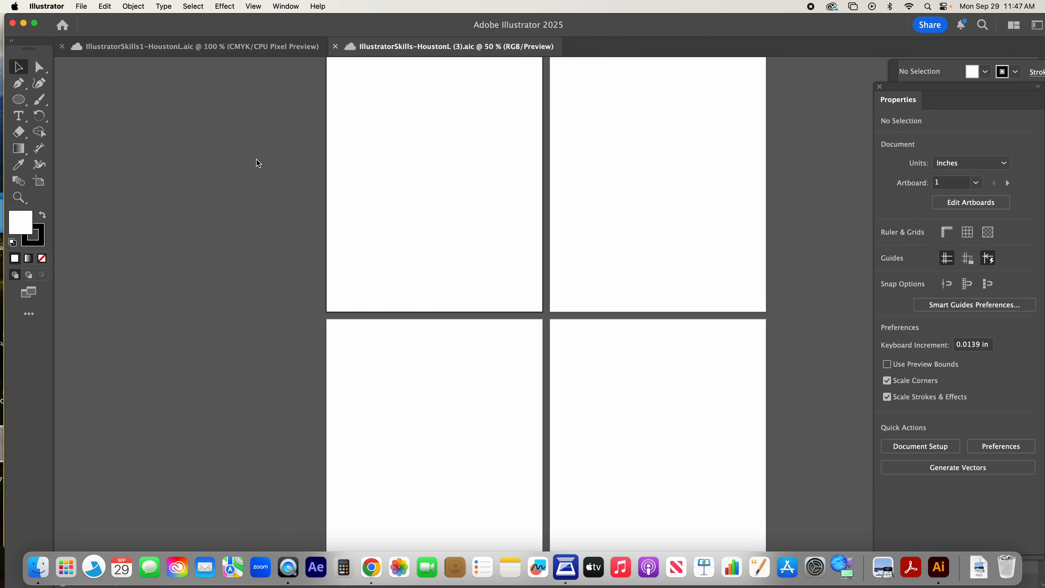
scroll(412, 166, up, 3)
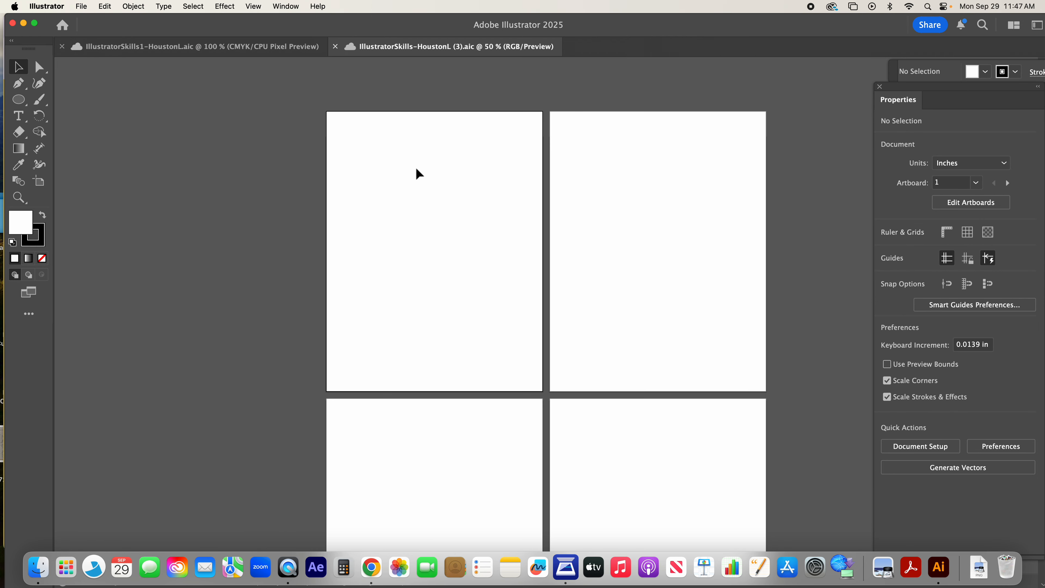
click(253, 6)
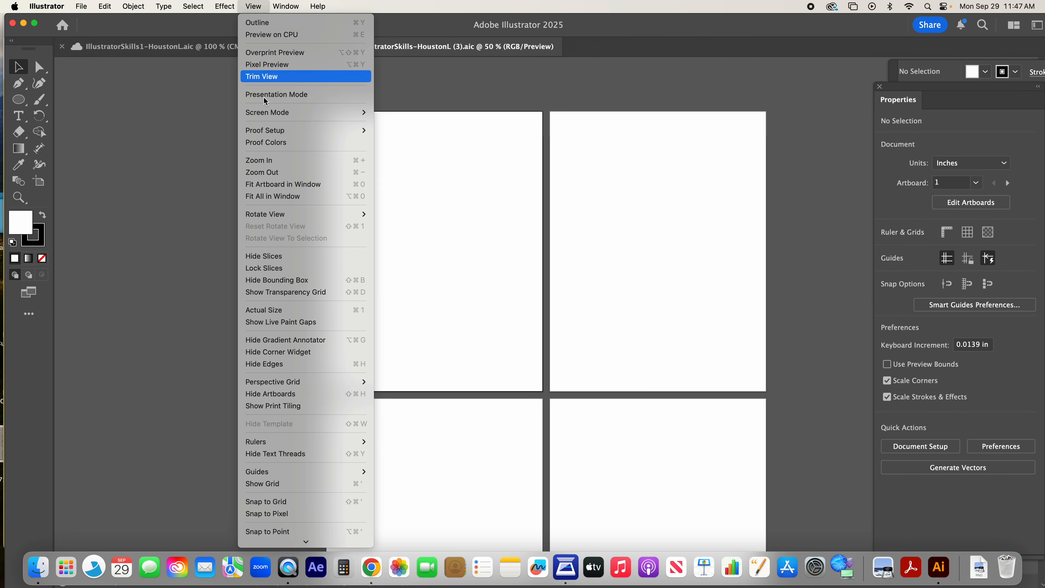
click(273, 184)
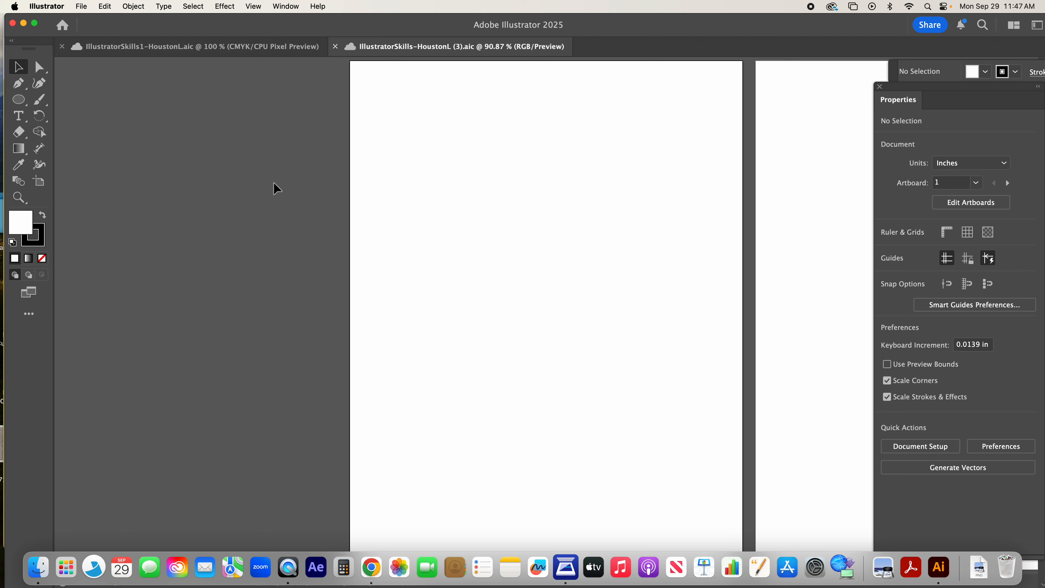
click(252, 6)
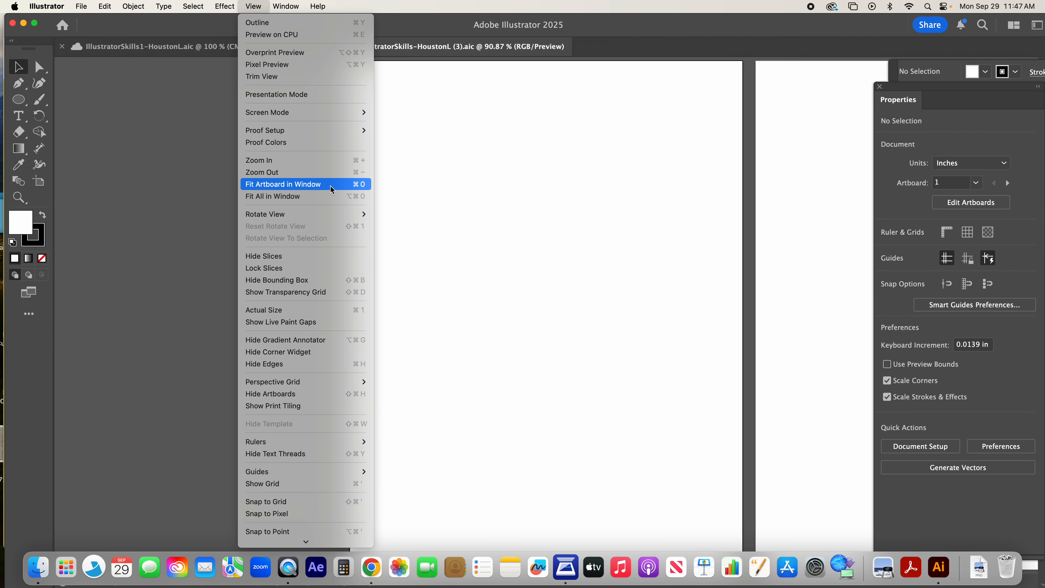
click(253, 7)
key(super+equal)
key(super+equal)
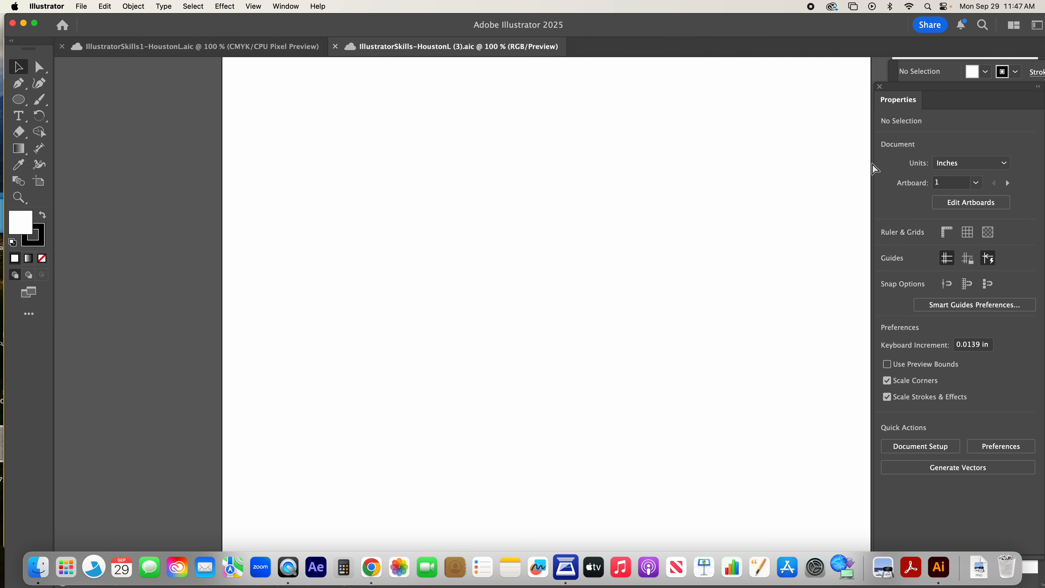
key(super+minus)
key(super+minus)
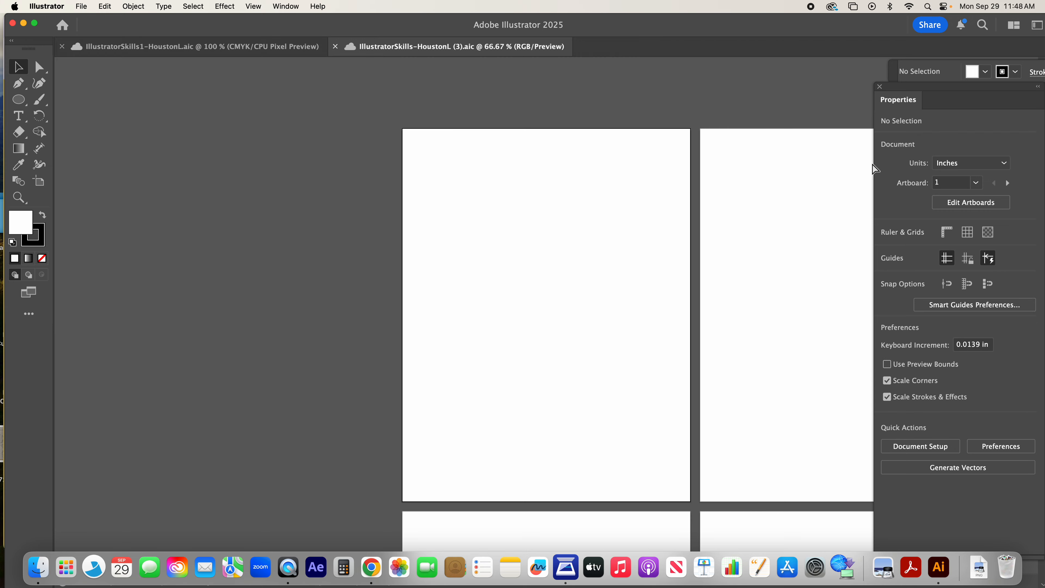
key(super+0)
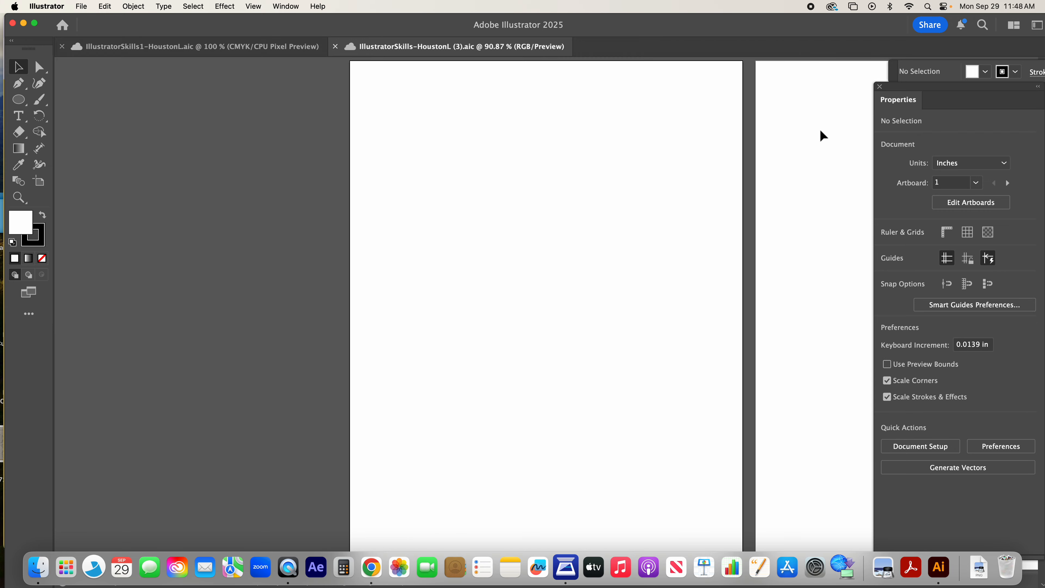
scroll(631, 134, right, 2)
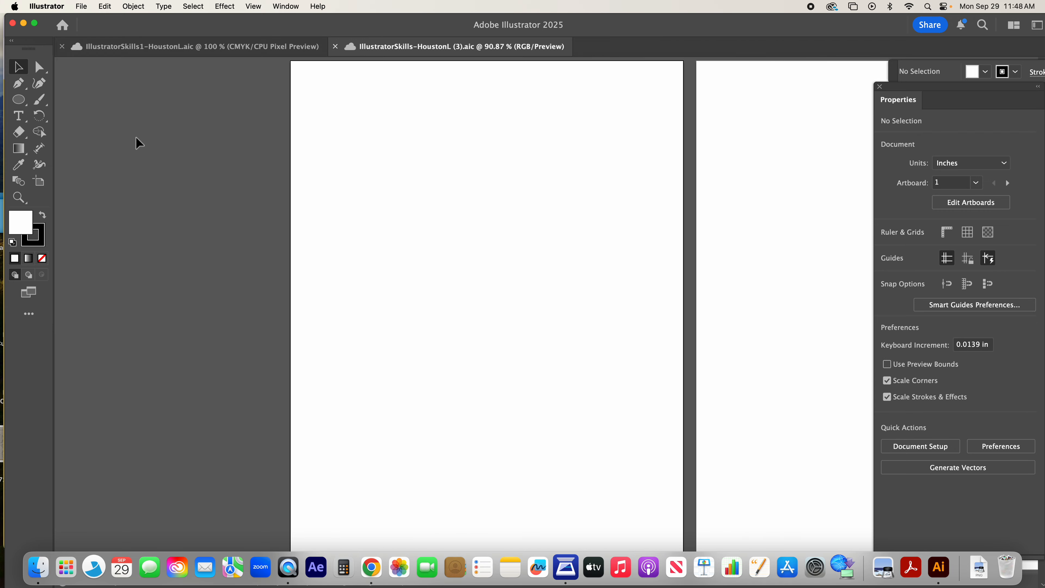
Step: Copy all the black outline pizza shapes from the other open document and paste them centred on the new document's first artboard
click(201, 46)
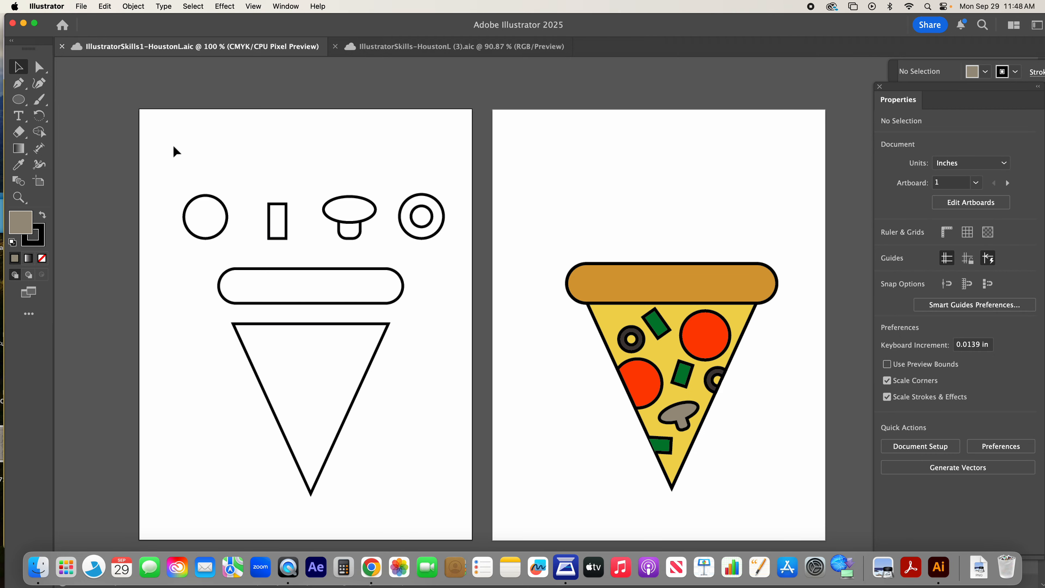
drag(174, 146, 463, 414)
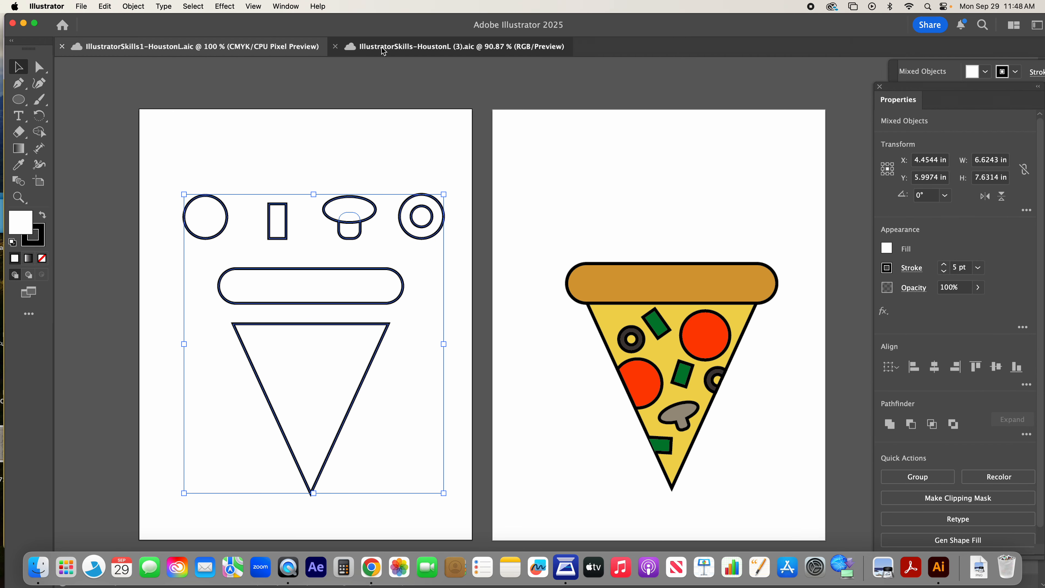
click(354, 46)
key(cmd+v)
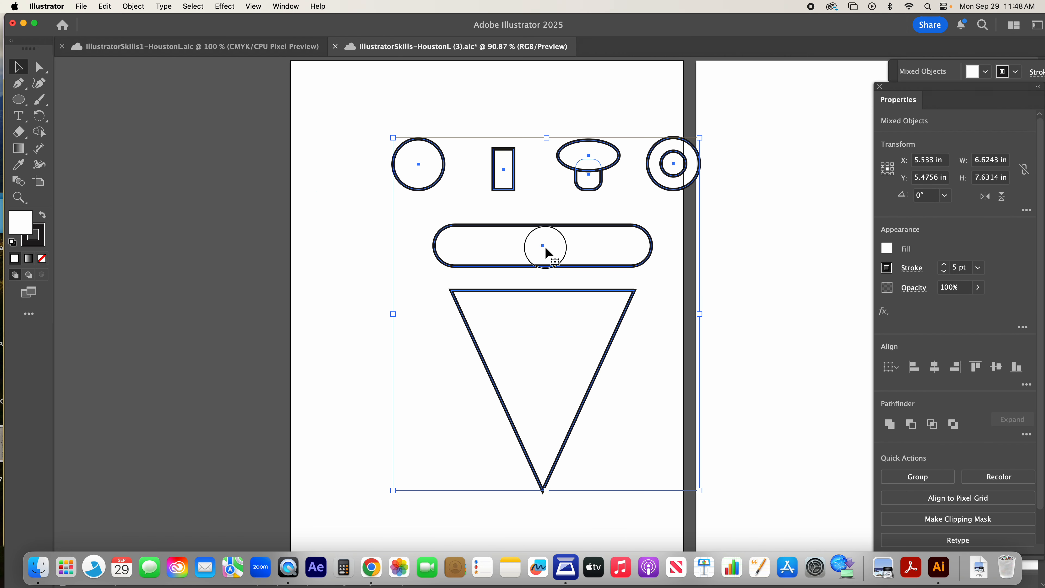
drag(546, 250, 489, 258)
click(671, 473)
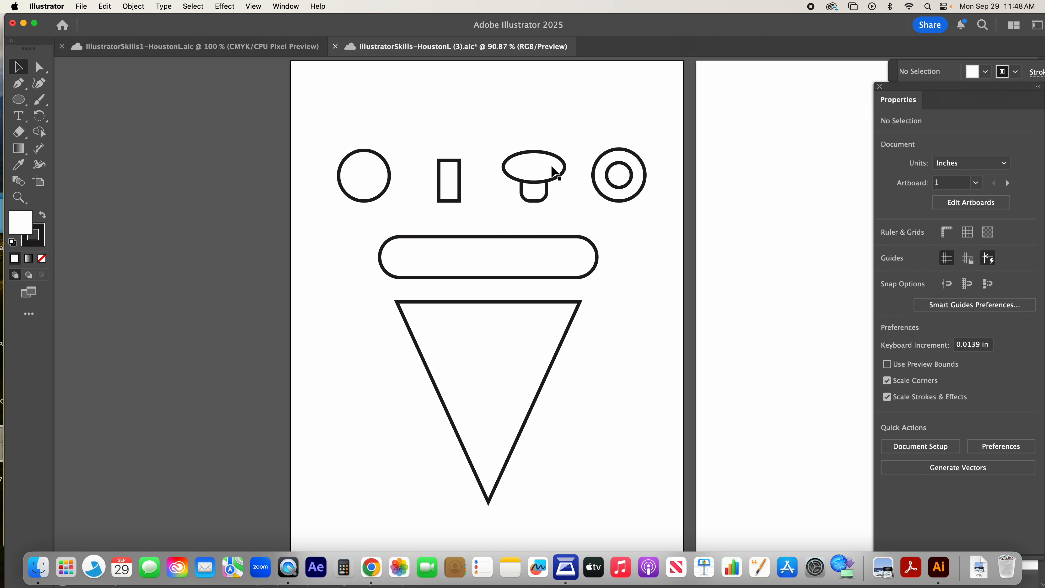
Step: Try moving the mushroom and olive outlines toward the first artboard's upper-right corner, save, and undo the move
drag(512, 127, 642, 221)
drag(546, 161, 636, 88)
click(700, 250)
key(super+s)
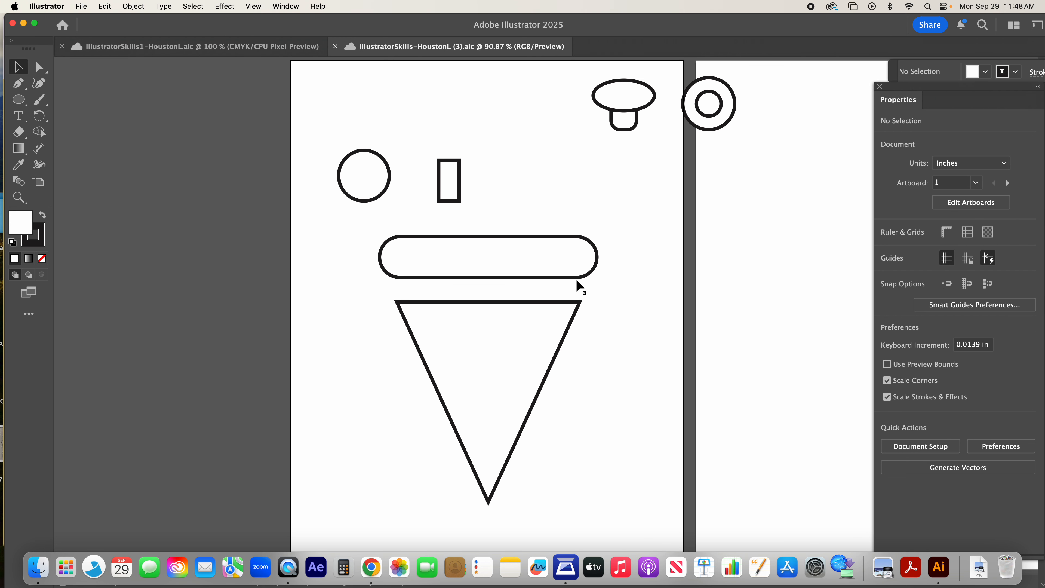
key(super+z)
click(591, 129)
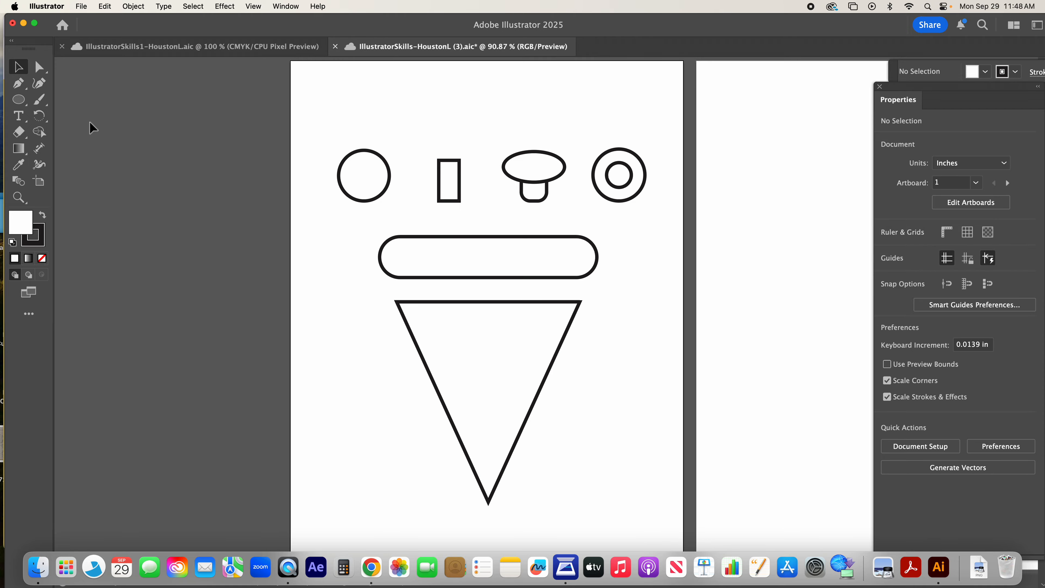
Step: Draw a circle about 0.86 in wide beside the triangle's upper-left corner with the Ellipse tool, and delete it
click(373, 182)
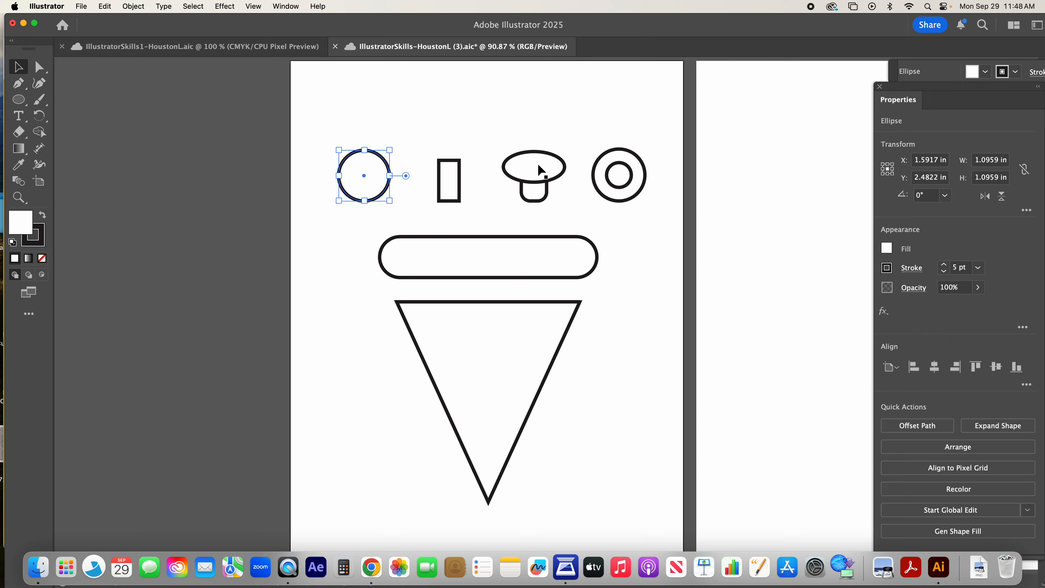
drag(18, 100, 89, 123)
drag(336, 303, 357, 336)
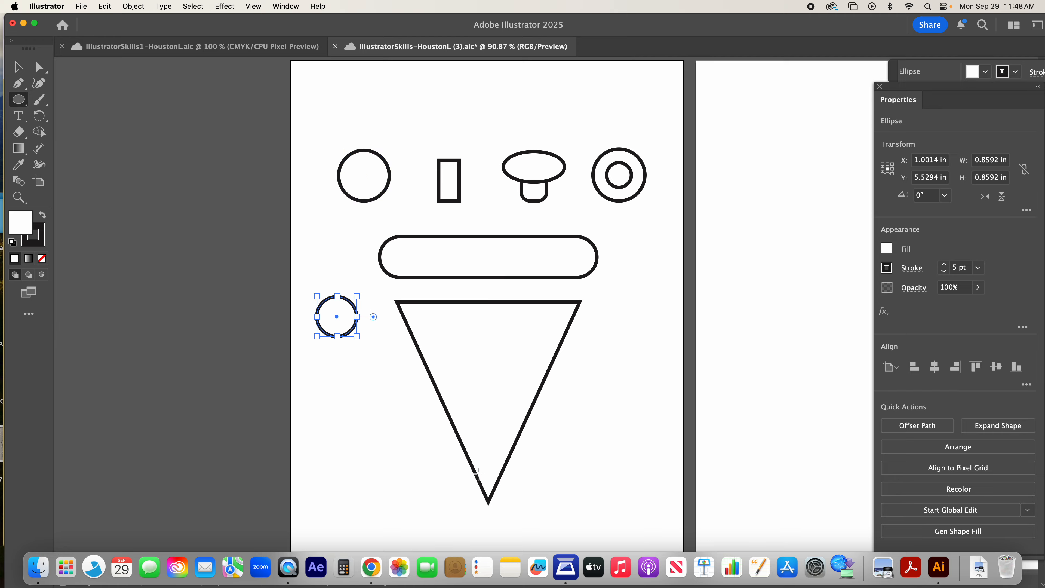
key(Delete)
click(19, 68)
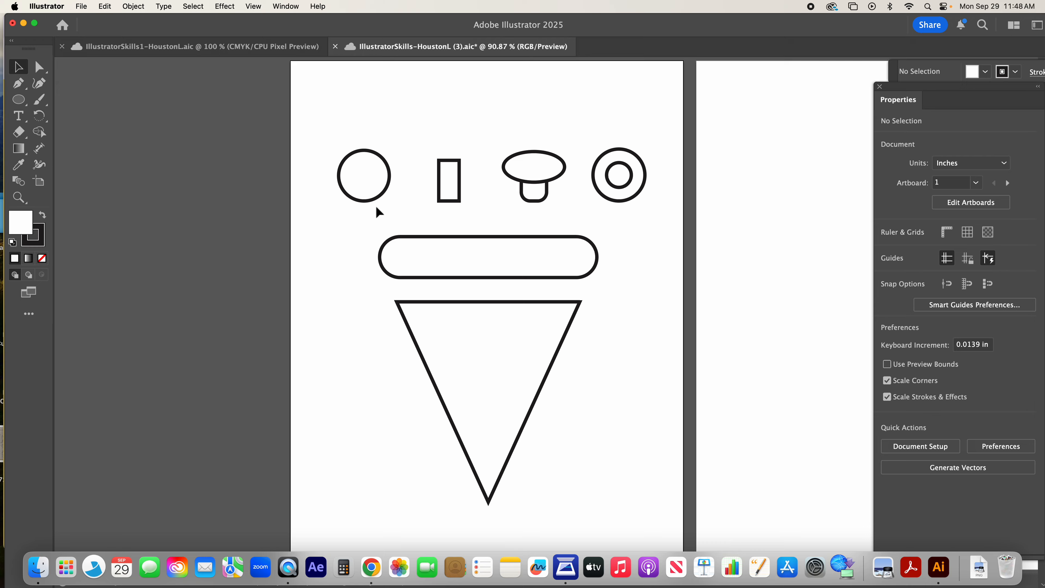
Step: Draw a fully rounded rectangle about 5.25 in by 0.87 in above the topping outlines, and delete it
click(497, 266)
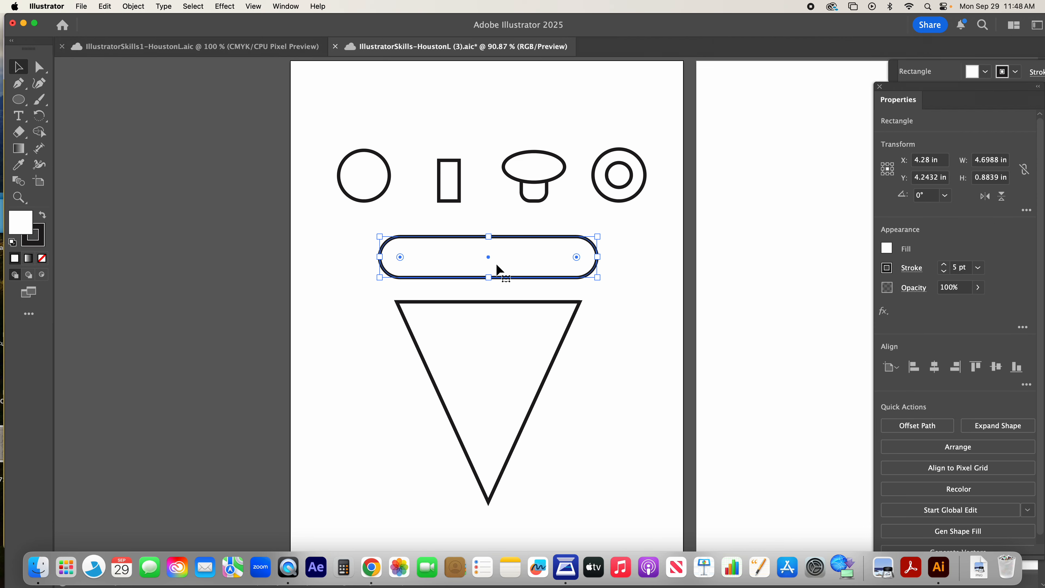
drag(19, 100, 19, 100)
click(82, 99)
mouse_move(375, 90)
mouse_down()
mouse_move(644, 123)
mouse_move(621, 132)
mouse_up()
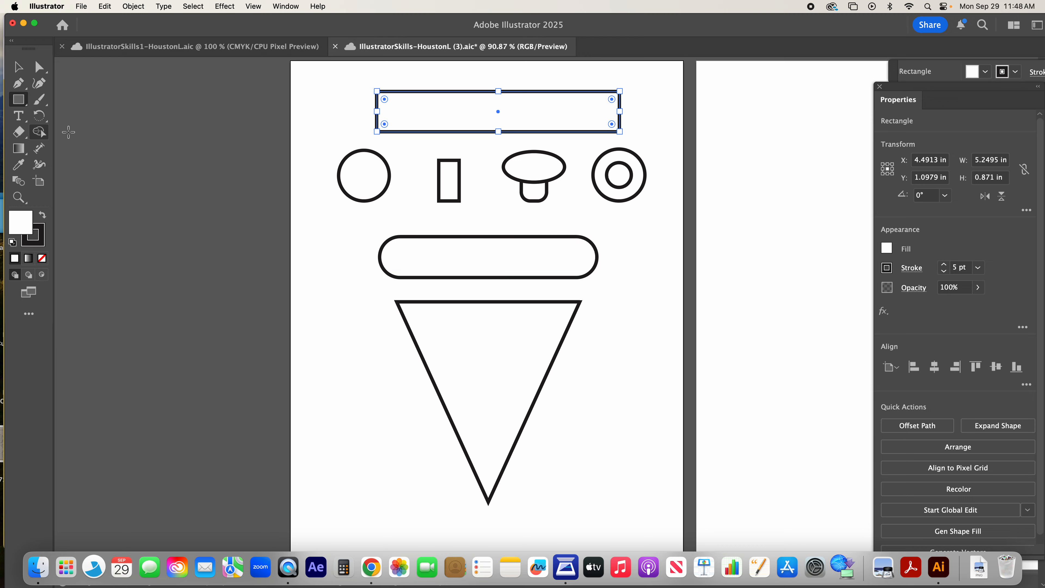
drag(385, 98, 400, 102)
click(18, 67)
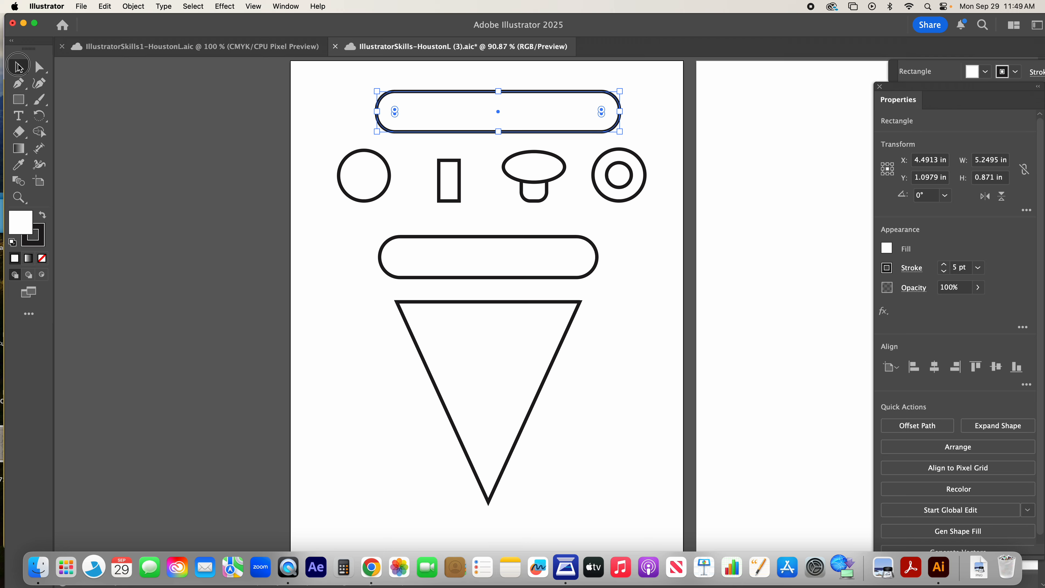
key(Delete)
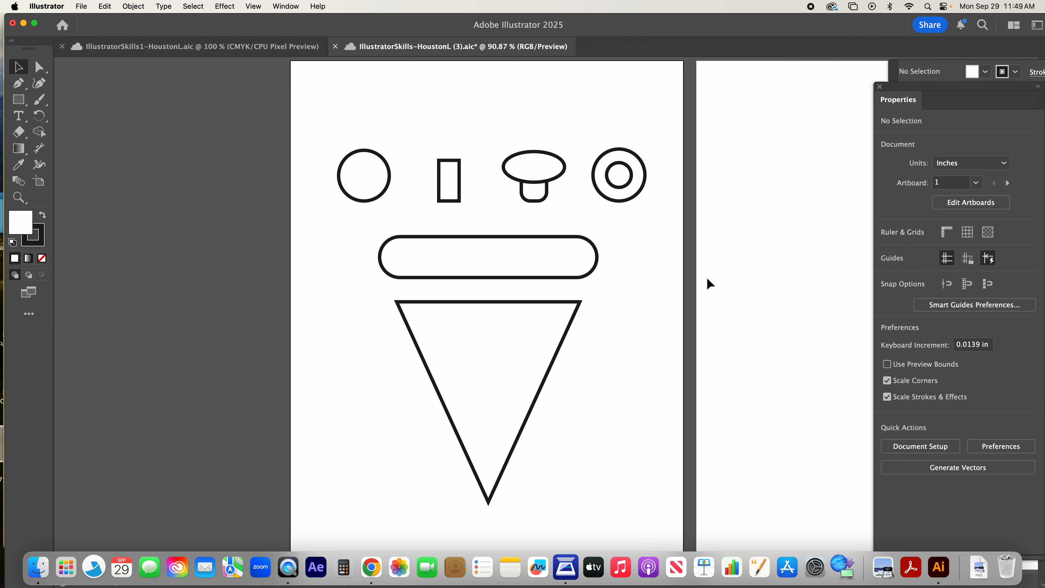
click(520, 396)
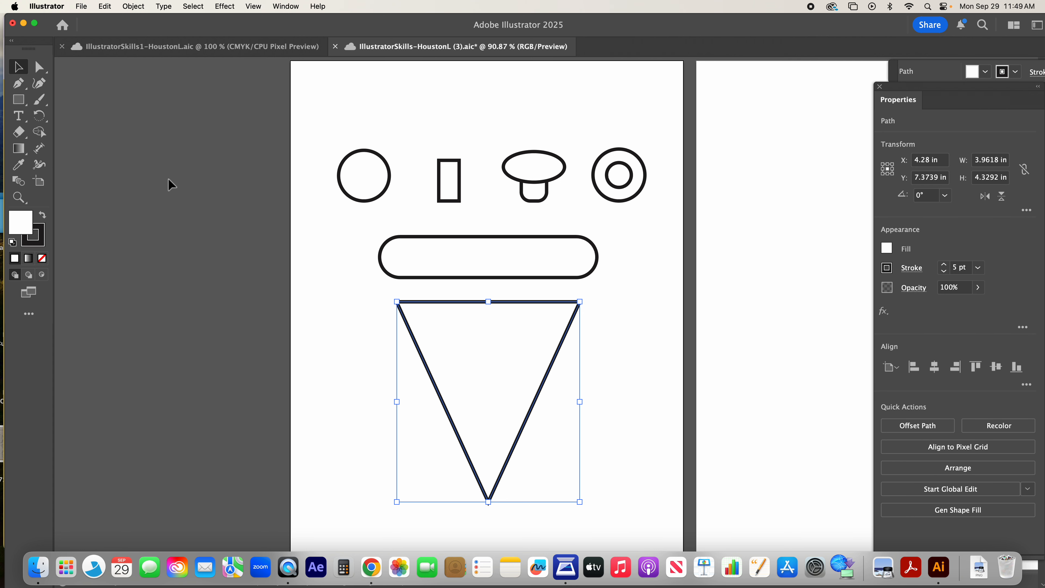
click(18, 99)
click(21, 102)
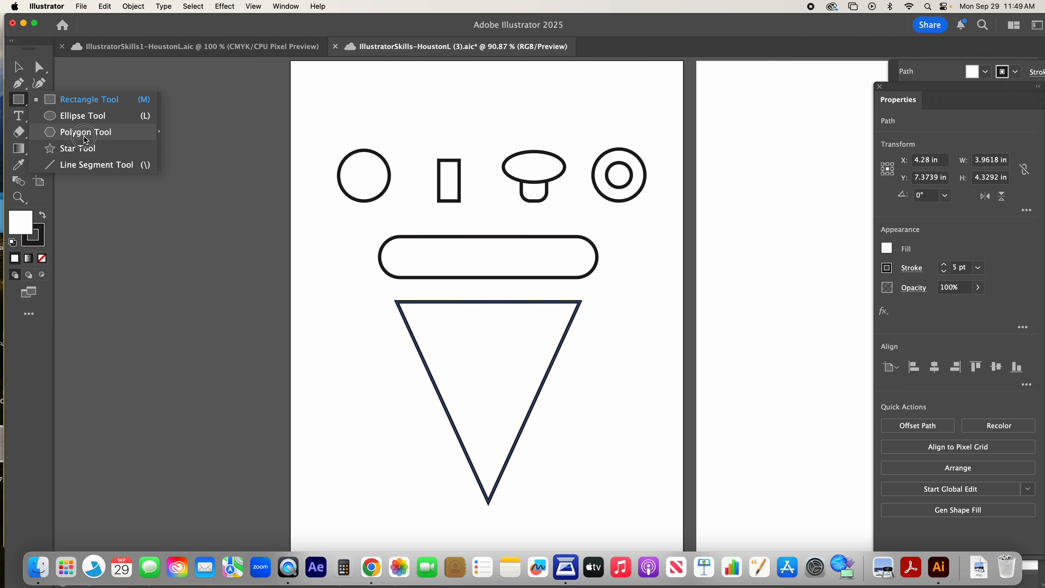
click(85, 132)
key(v)
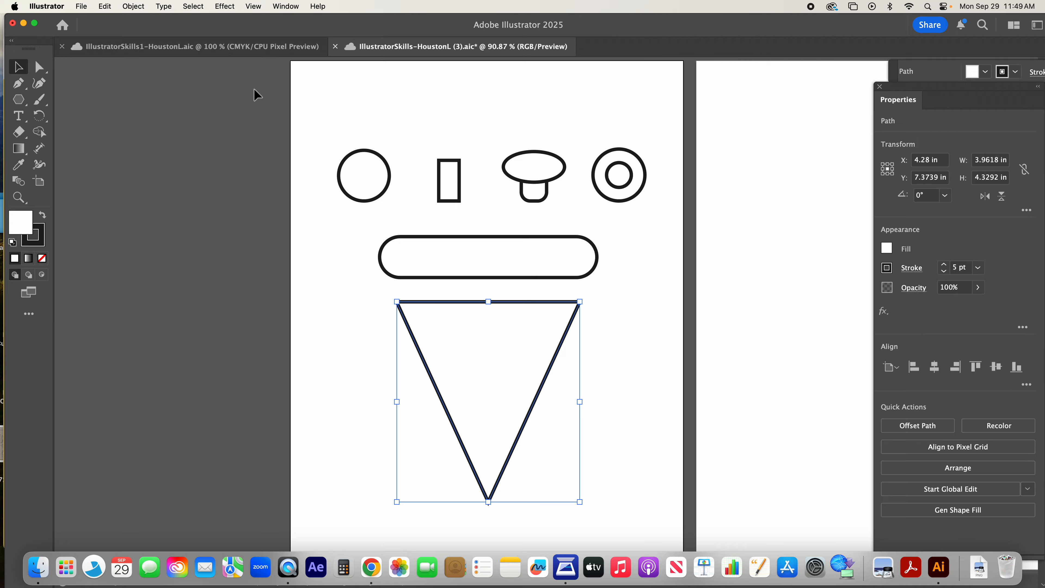
click(265, 120)
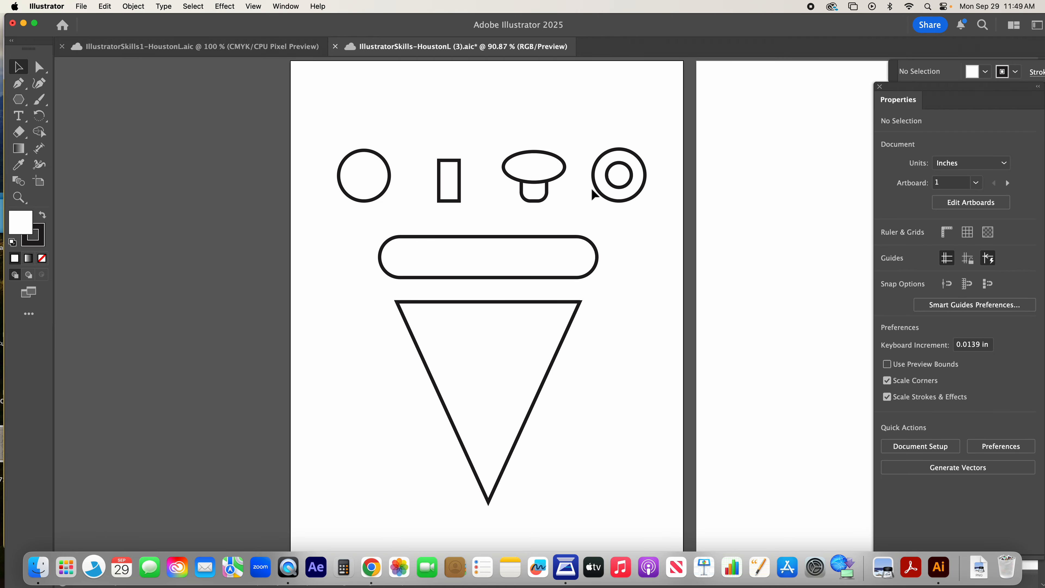
Step: Review the finished pizza in the other open document, and delete the mushroom and olive outlines from the new document's first artboard
scroll(648, 284, right, 5)
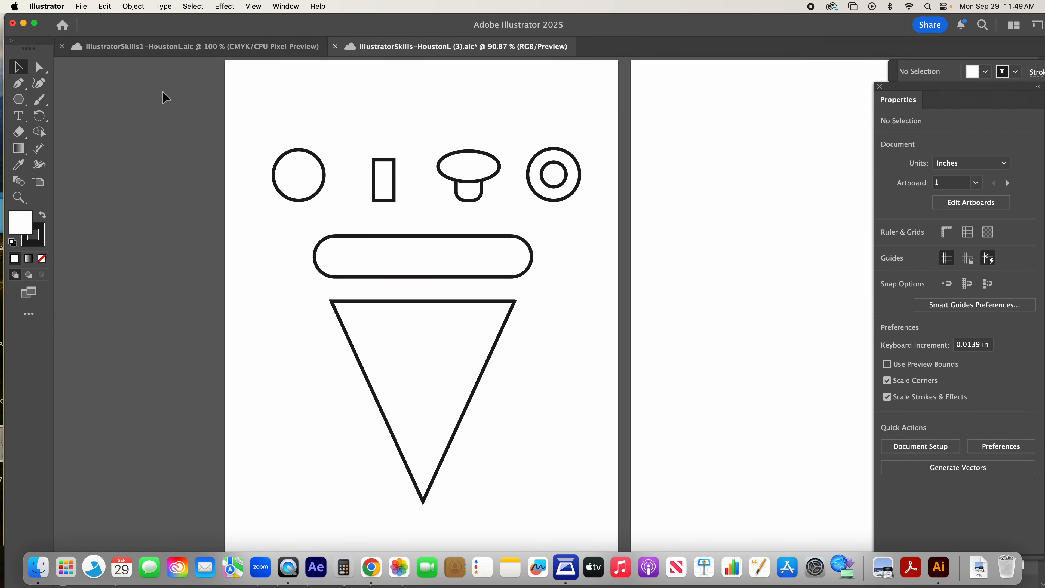
click(261, 47)
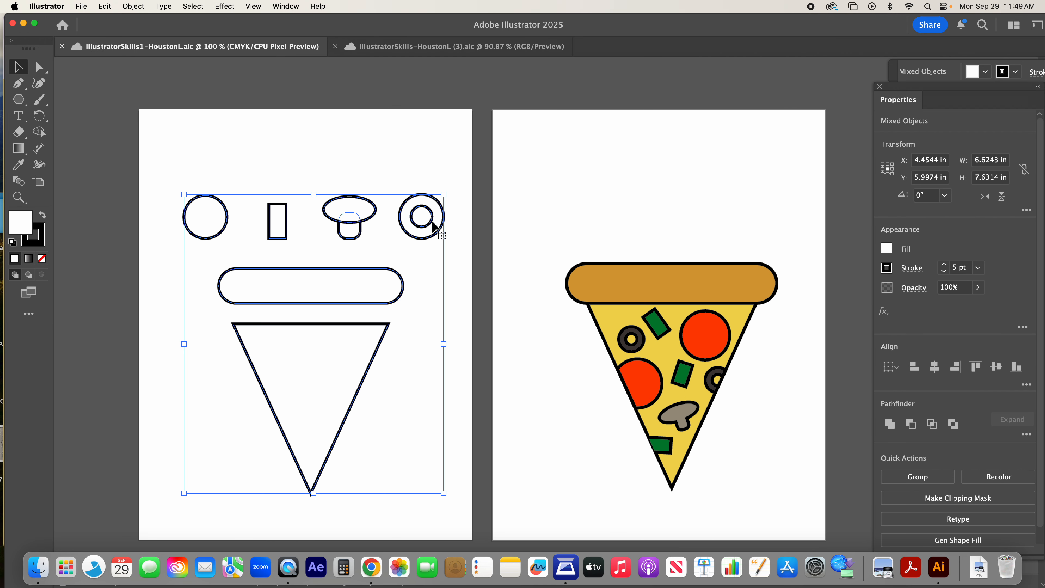
click(416, 158)
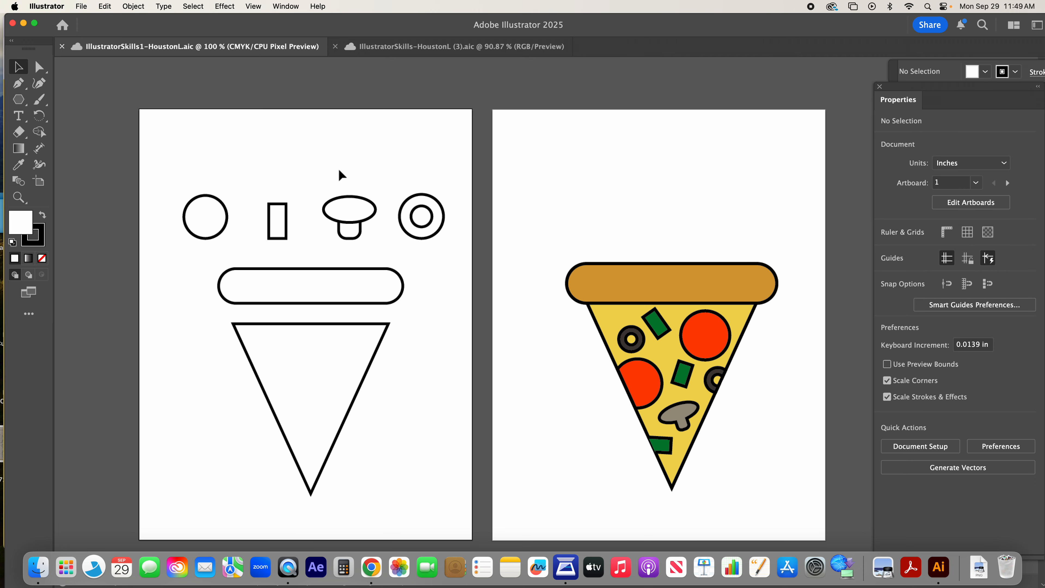
click(397, 47)
drag(448, 129, 604, 207)
key(Delete)
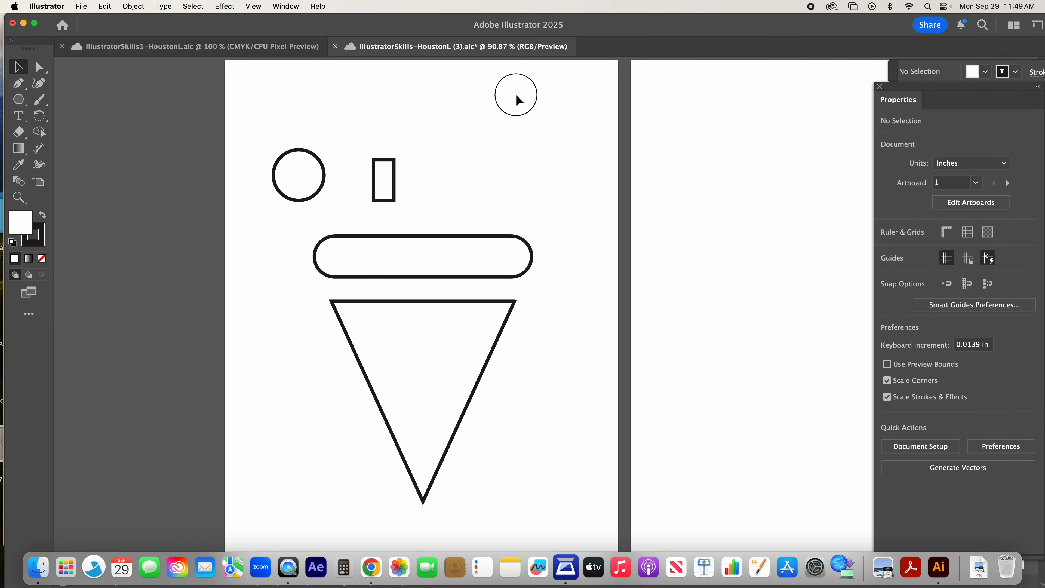
Step: Draw a mushroom cap ellipse about 1.48 by 0.60 in and an overlapping round-cornered stem rectangle about 0.58 by 0.98 in beside the small rectangle
drag(18, 100, 68, 120)
drag(442, 148, 512, 178)
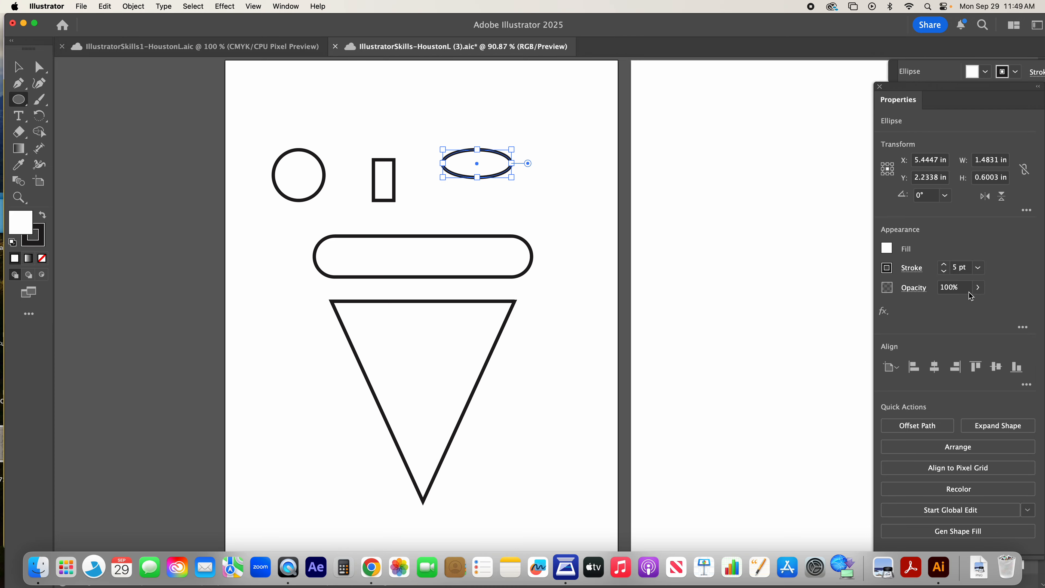
drag(19, 103, 63, 104)
drag(466, 162, 494, 207)
drag(475, 171, 479, 175)
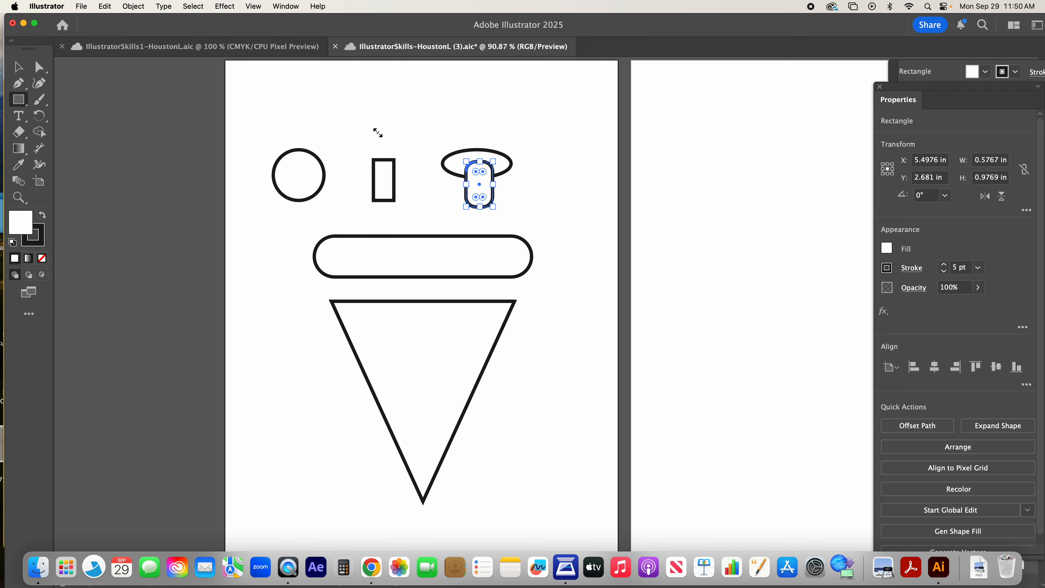
Step: Align the mushroom's cap and stem horizontally by their centres
click(18, 67)
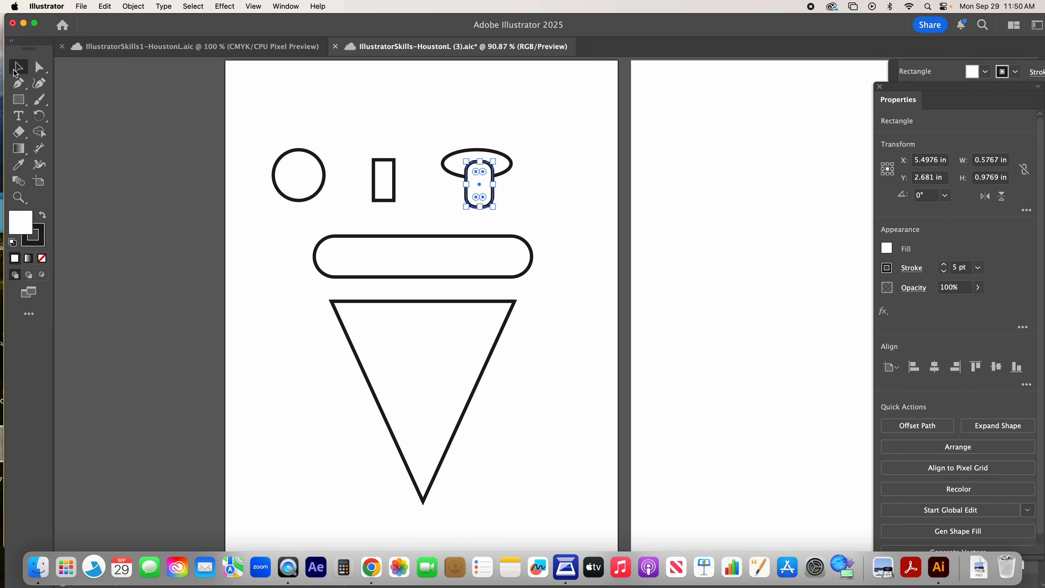
drag(421, 109, 514, 210)
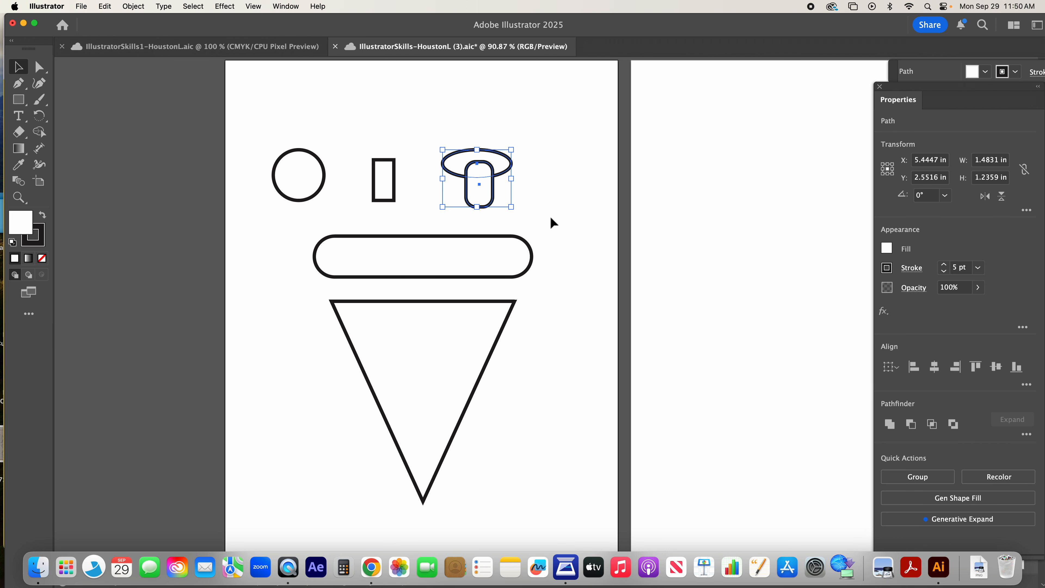
click(934, 367)
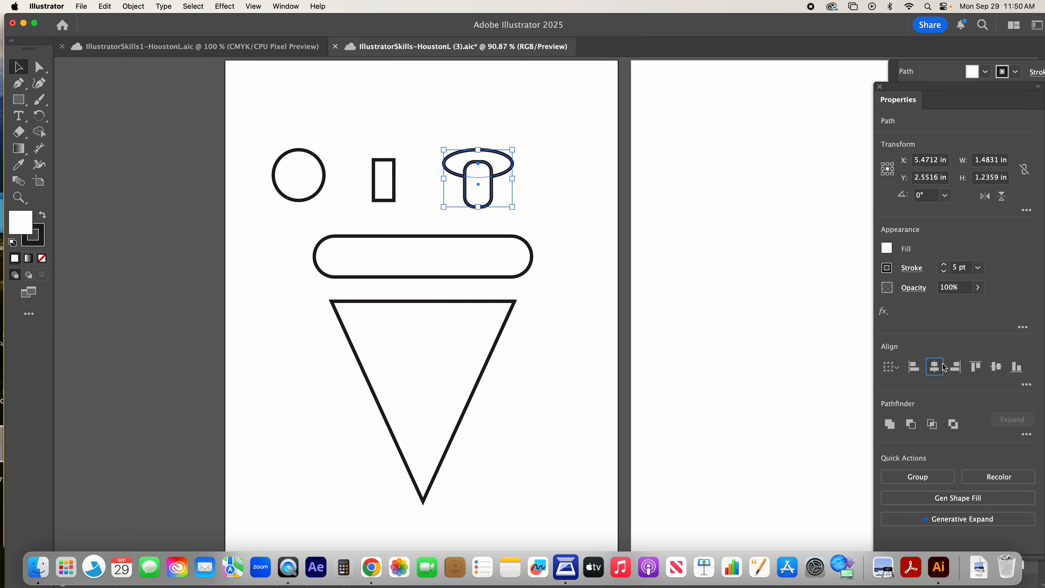
click(578, 203)
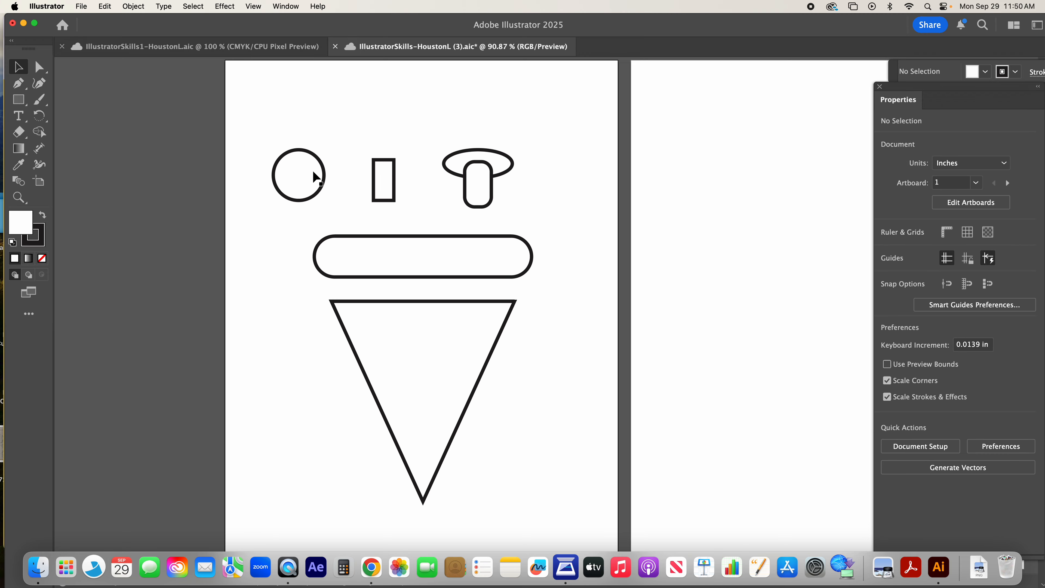
Step: Duplicate the pepperoni circle beside the mushroom, and place a second copy inside it scaled to about 0.55 in wide as the olive hole
click(316, 178)
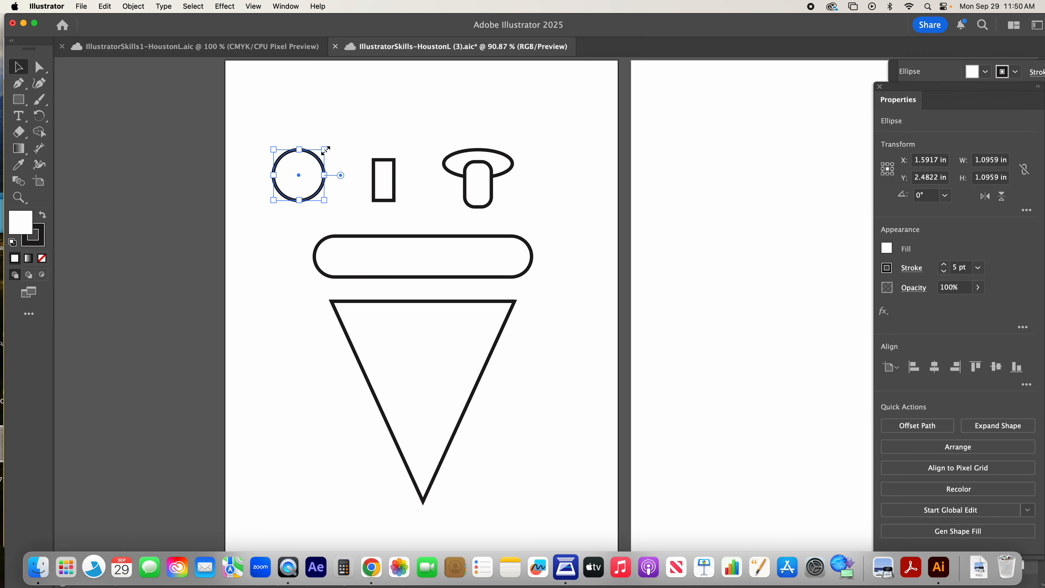
drag(316, 168, 570, 146)
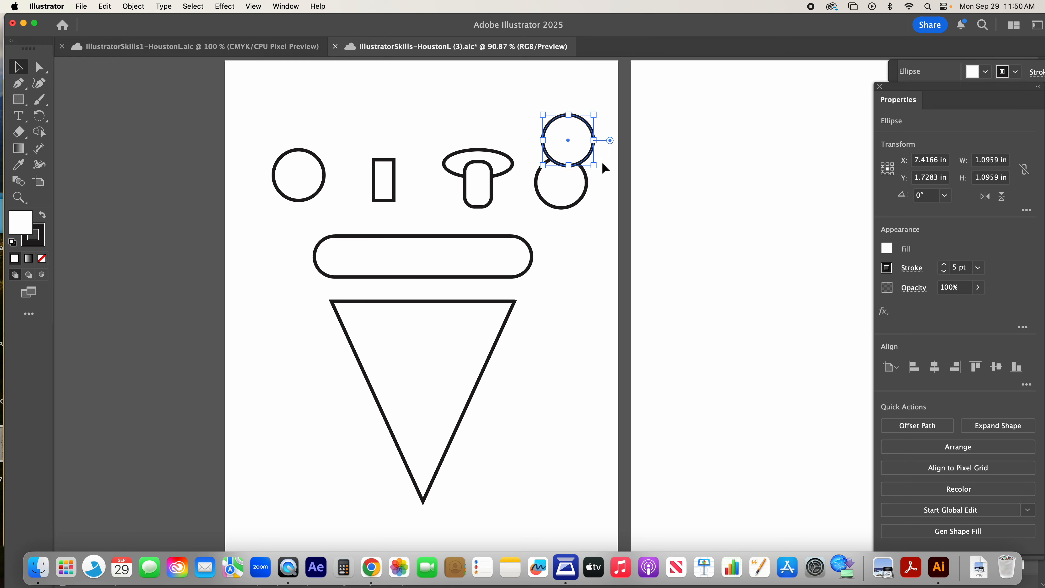
mouse_move(595, 165)
mouse_down()
mouse_move(573, 144)
mouse_move(563, 184)
mouse_move(573, 194)
mouse_move(561, 181)
mouse_up()
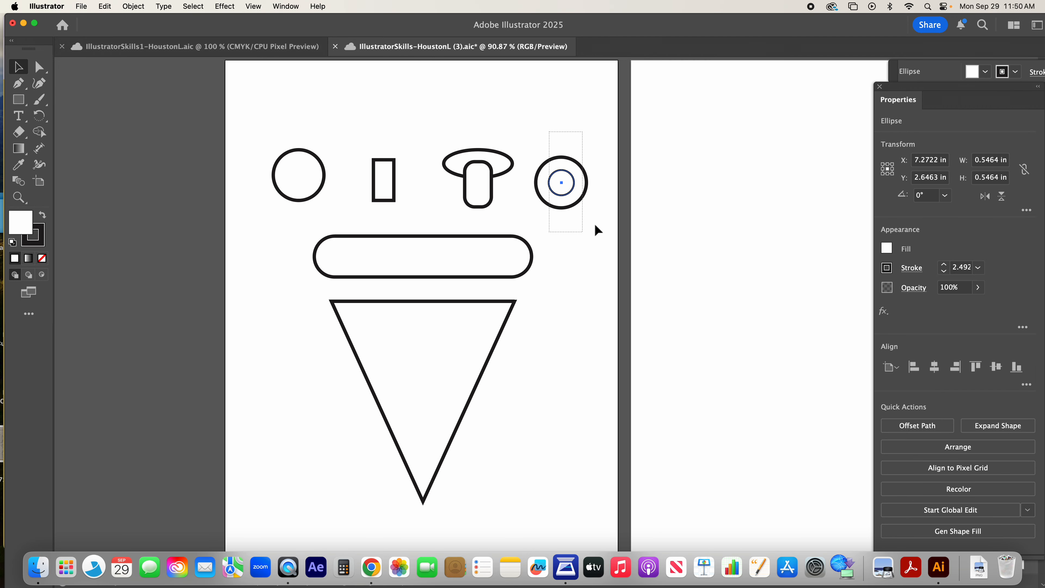
Step: Align the two olive circles to each other's centres horizontally and vertically
click(551, 133)
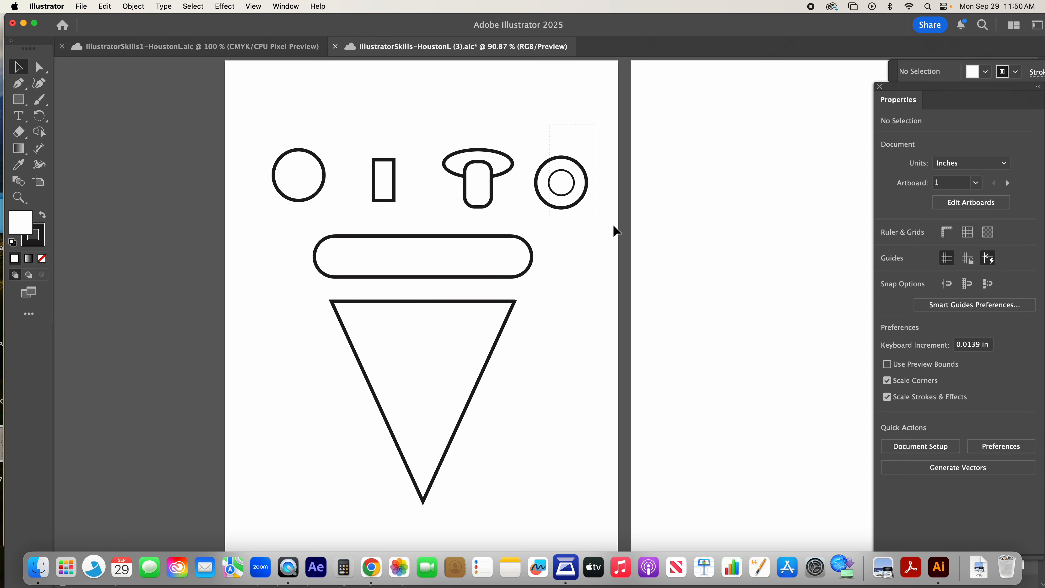
drag(604, 221, 605, 221)
click(941, 372)
click(996, 367)
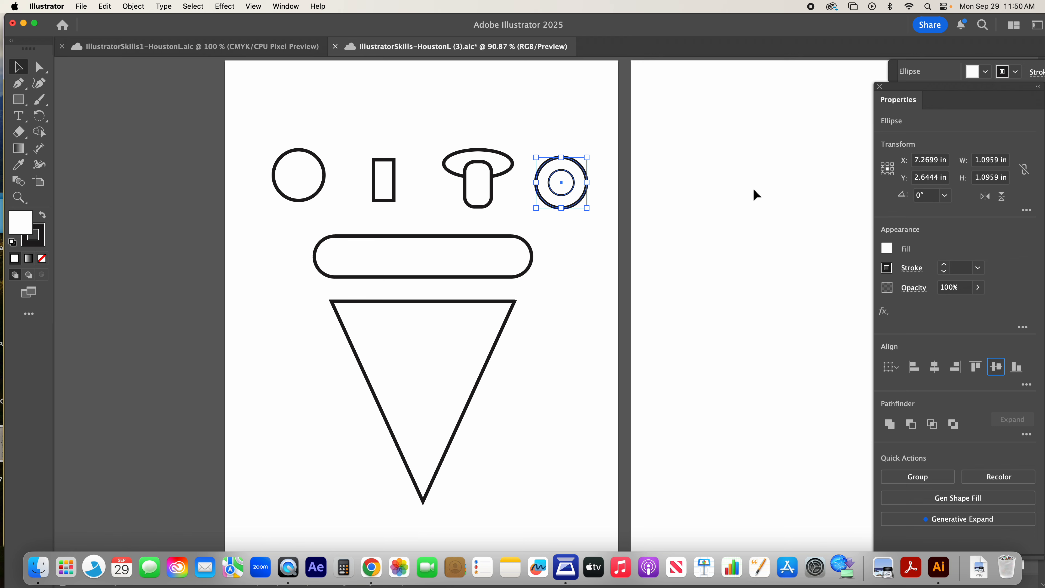
click(593, 273)
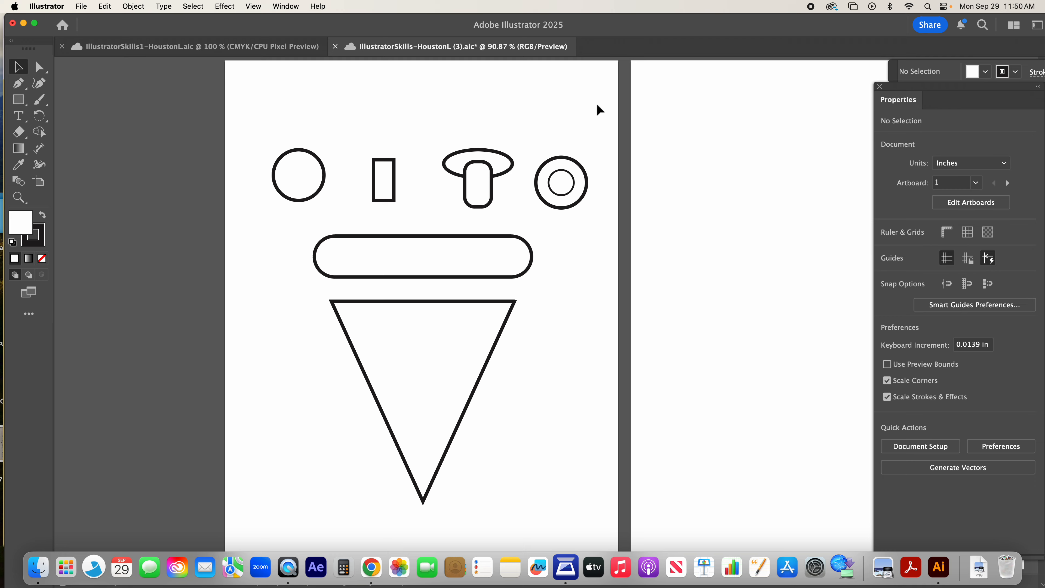
Step: Duplicate the mushroom and olive shapes onto the canvas area left of the first artboard
drag(566, 119, 463, 156)
drag(486, 190, 94, 280)
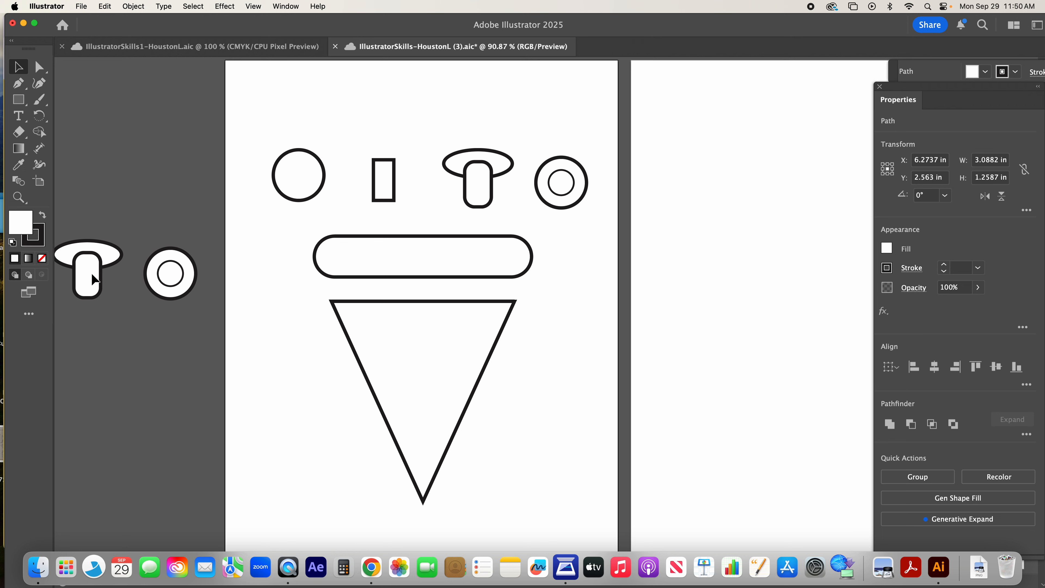
click(524, 107)
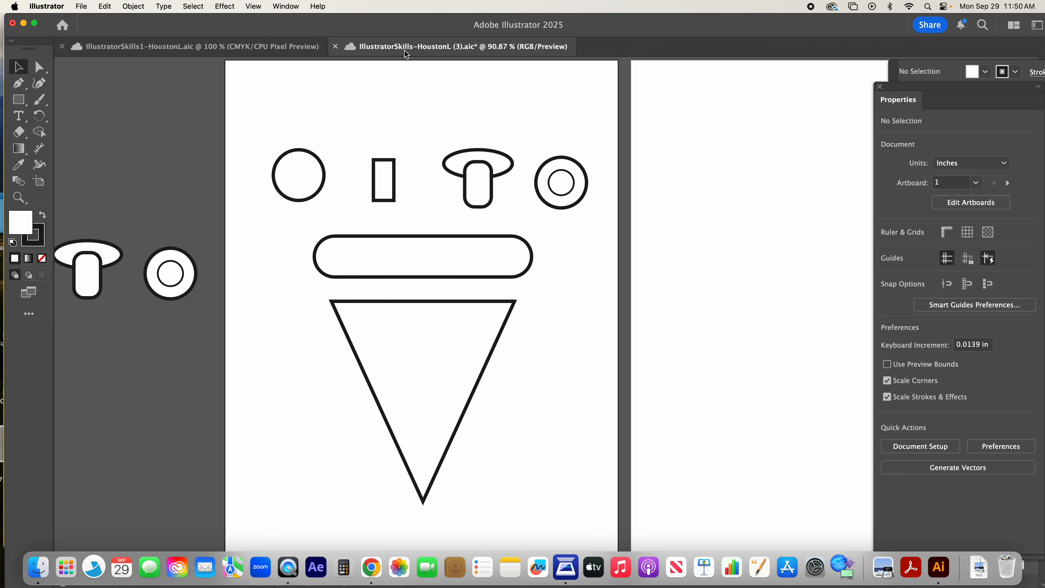
Step: Check the mushroom in the other open document, and merge the cap and stem on the new document's first artboard with Shape Builder
click(263, 47)
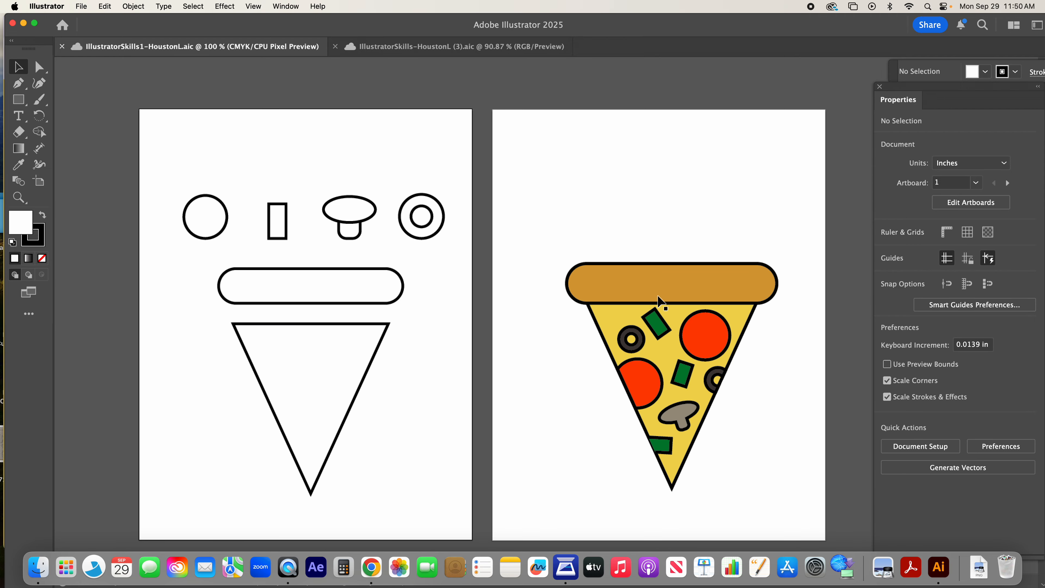
click(403, 46)
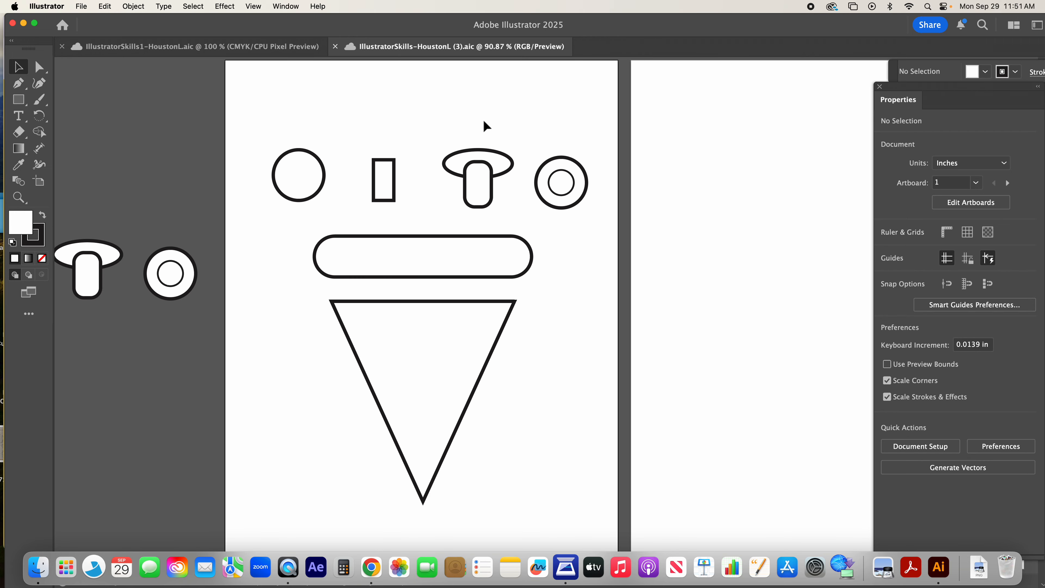
drag(459, 133, 516, 191)
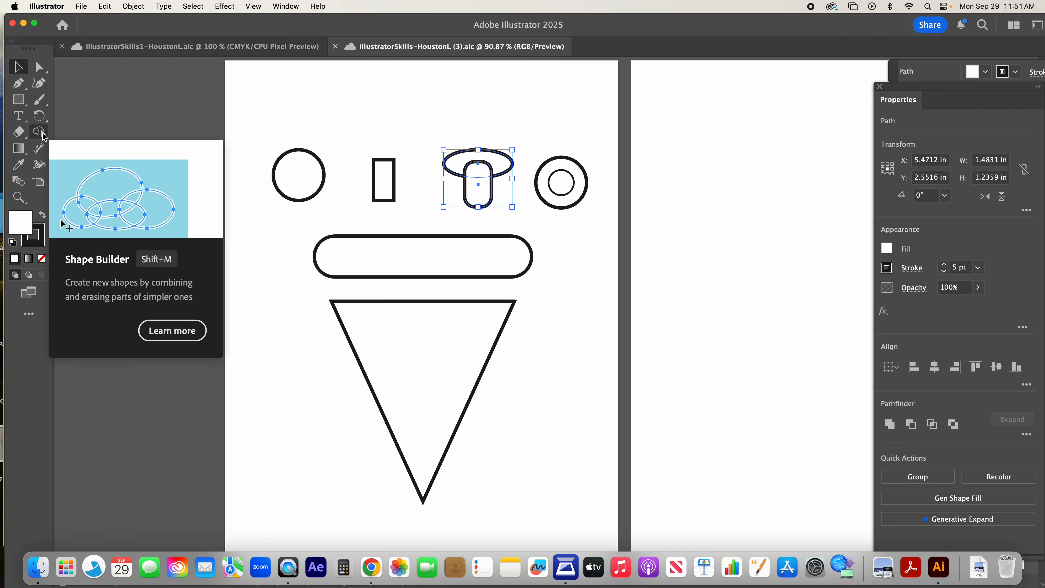
click(41, 136)
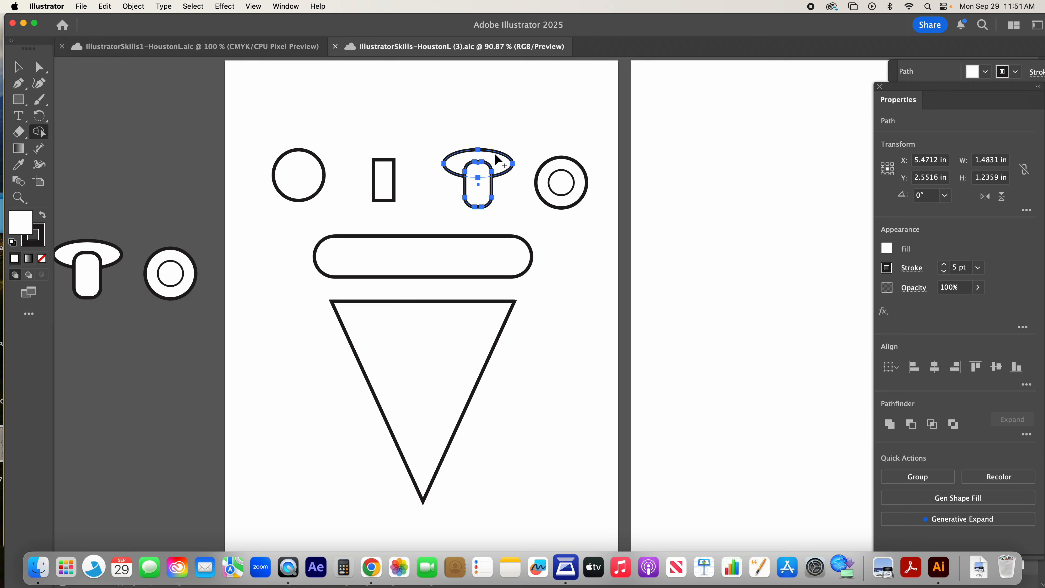
mouse_move(496, 157)
mouse_down()
mouse_move(480, 169)
mouse_move(482, 194)
mouse_up()
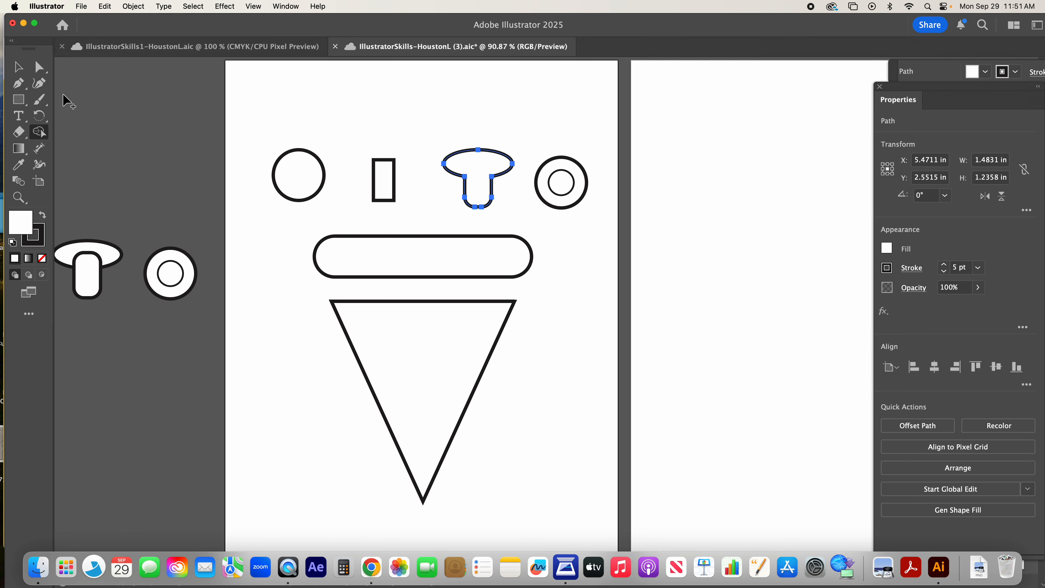
click(18, 66)
click(542, 127)
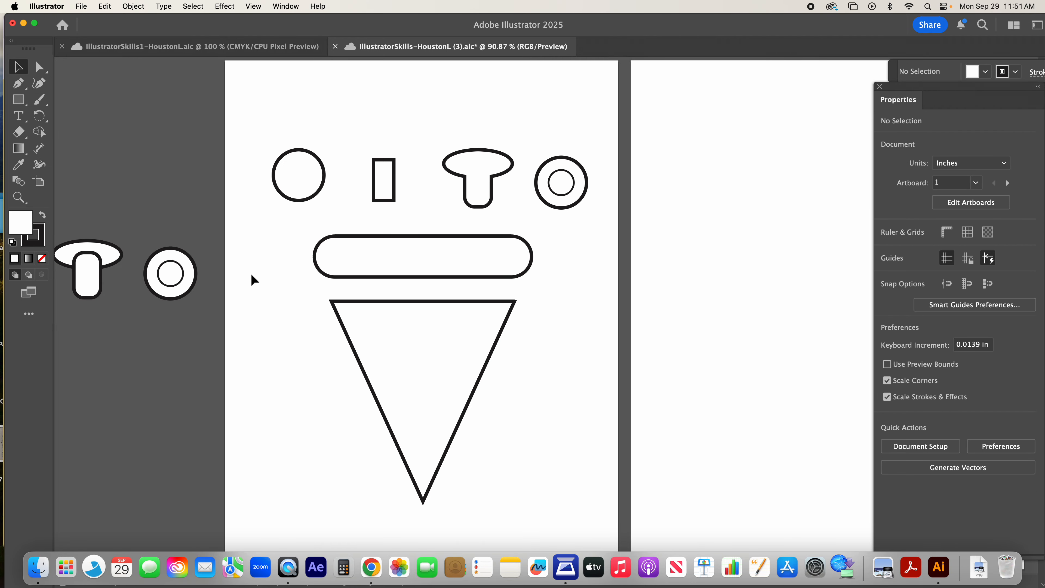
Step: Merge the cap and stem of the mushroom copy outside the first artboard into one shape with Shape Builder
scroll(307, 272, left, 3)
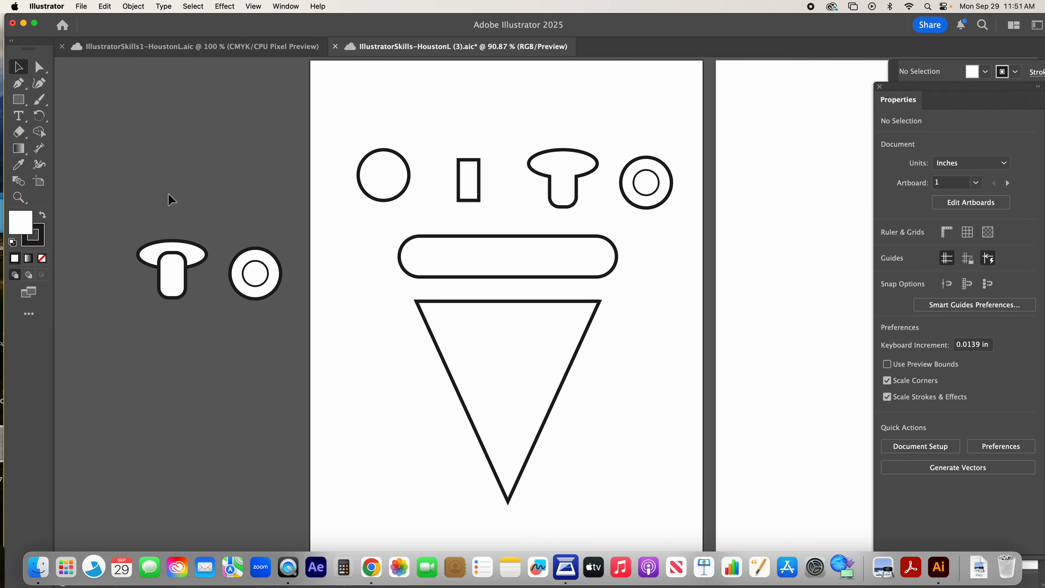
click(39, 132)
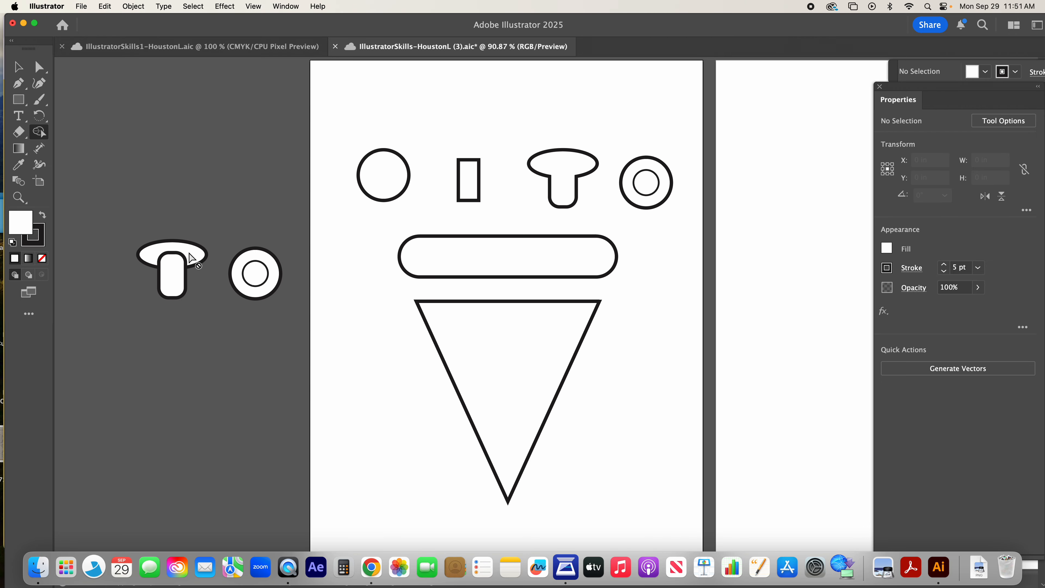
click(19, 66)
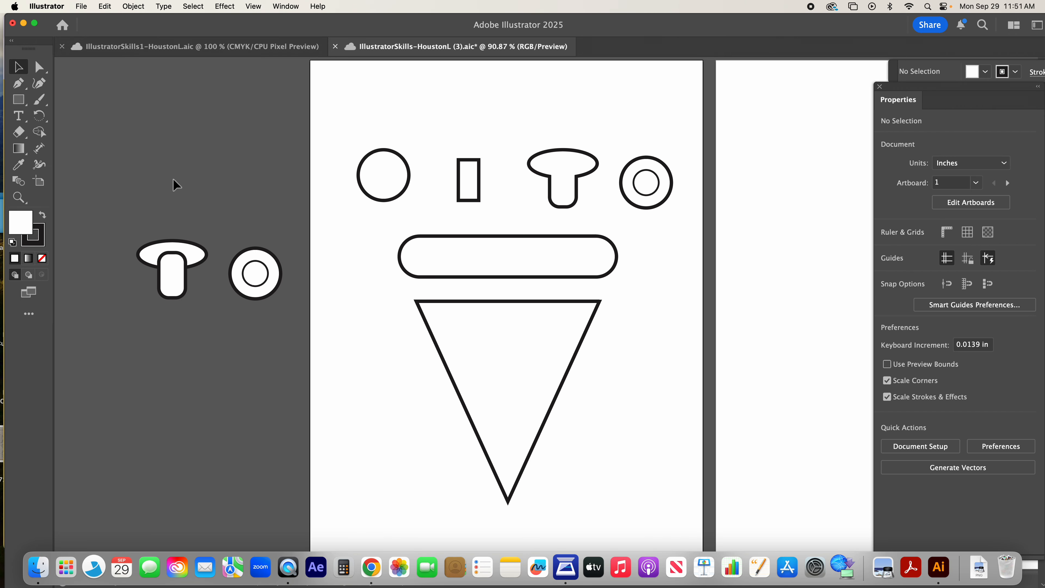
drag(164, 254, 210, 290)
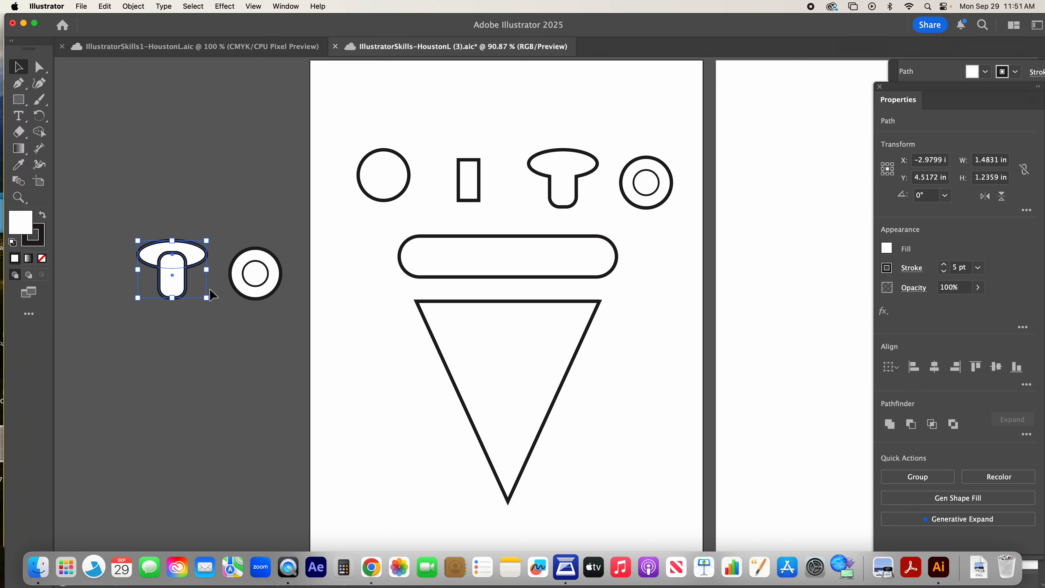
key(shift+m)
mouse_move(198, 254)
mouse_down()
mouse_move(176, 263)
mouse_move(185, 285)
mouse_up()
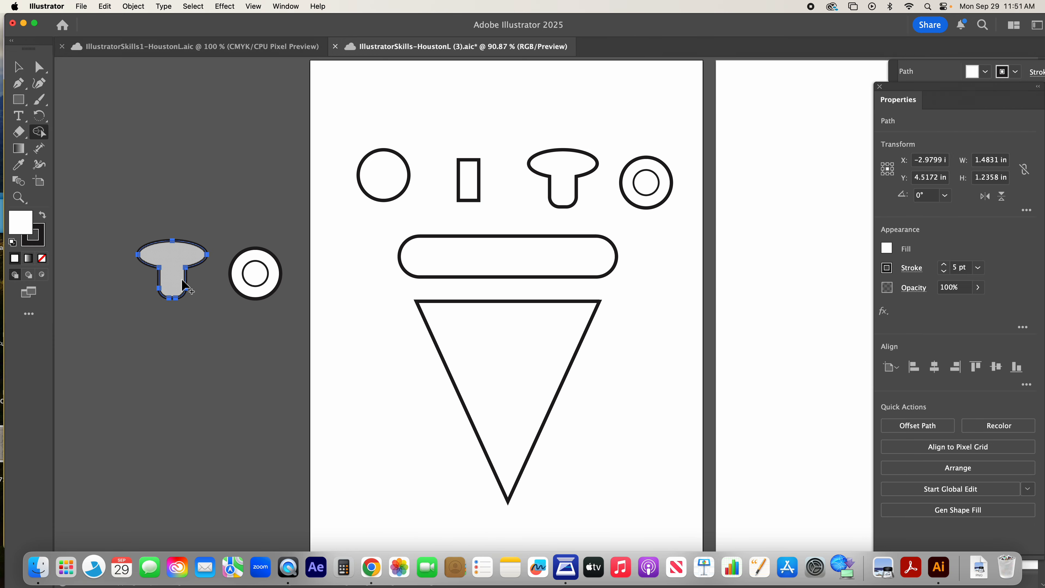
click(19, 67)
click(210, 168)
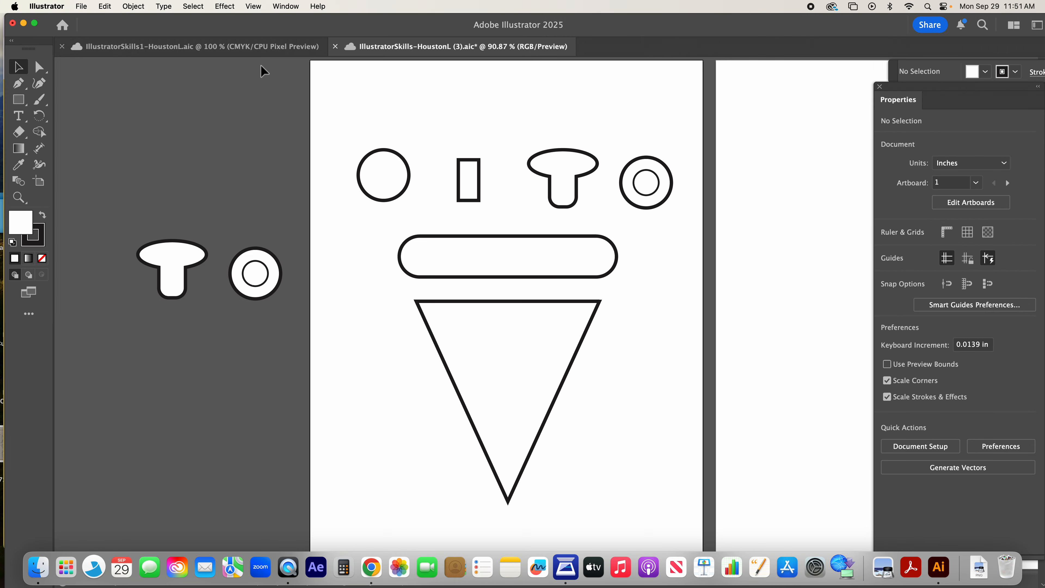
Step: Check the finished pizza in the other open document, and cut the hole out of the off-artboard olive copy with Shape Builder
click(255, 46)
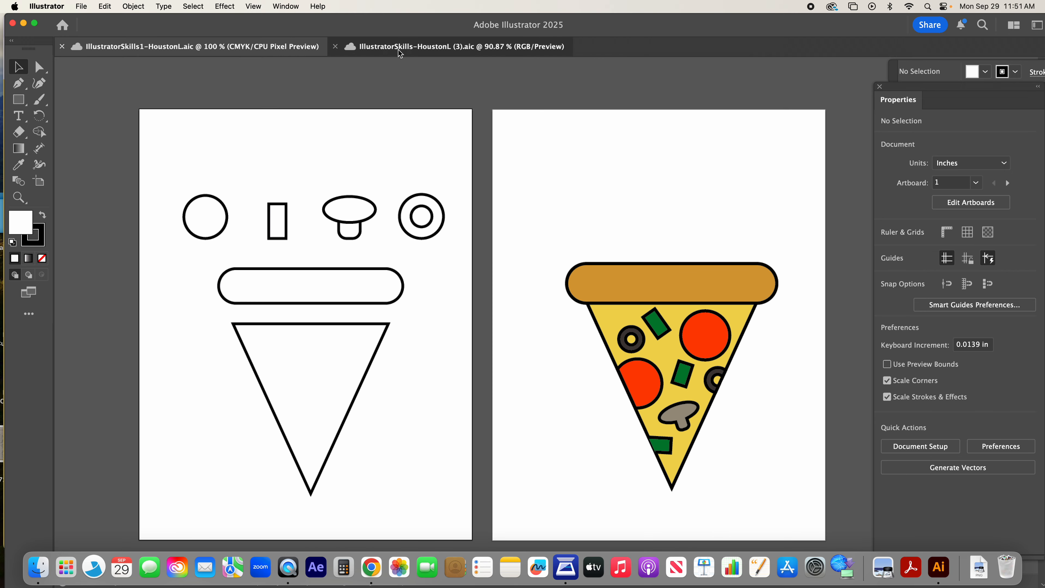
click(383, 47)
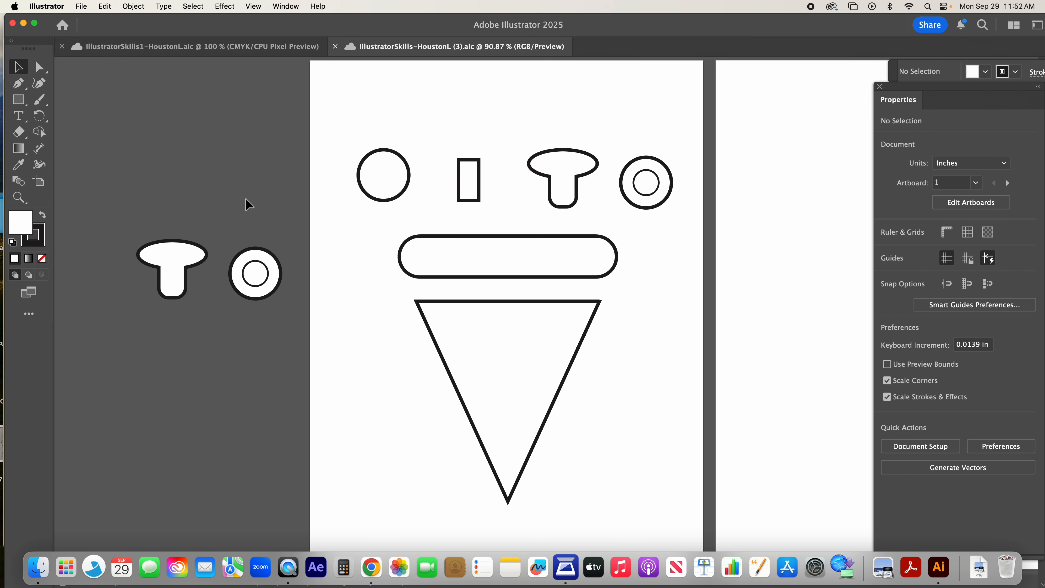
click(242, 260)
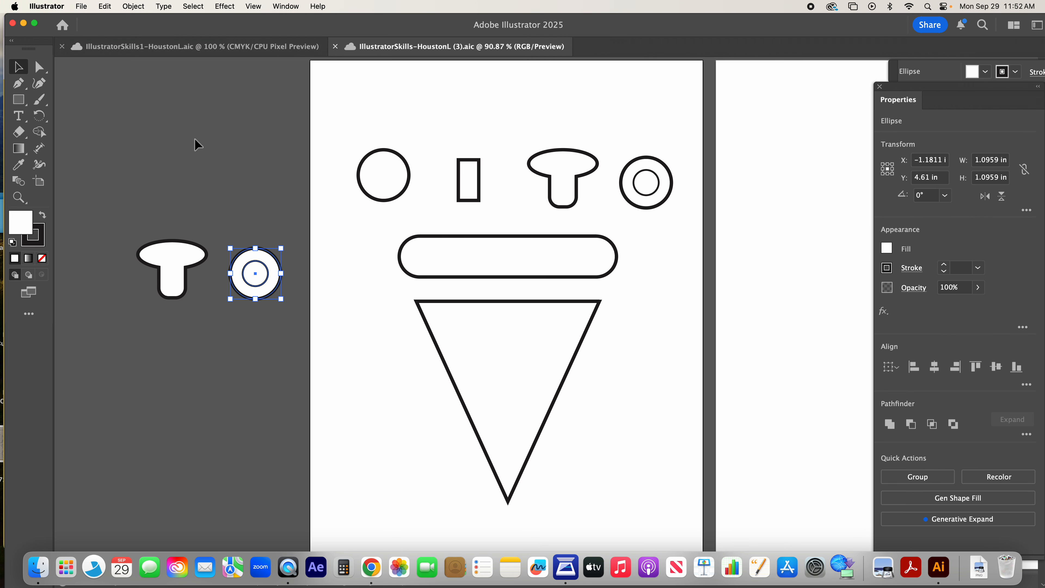
click(45, 133)
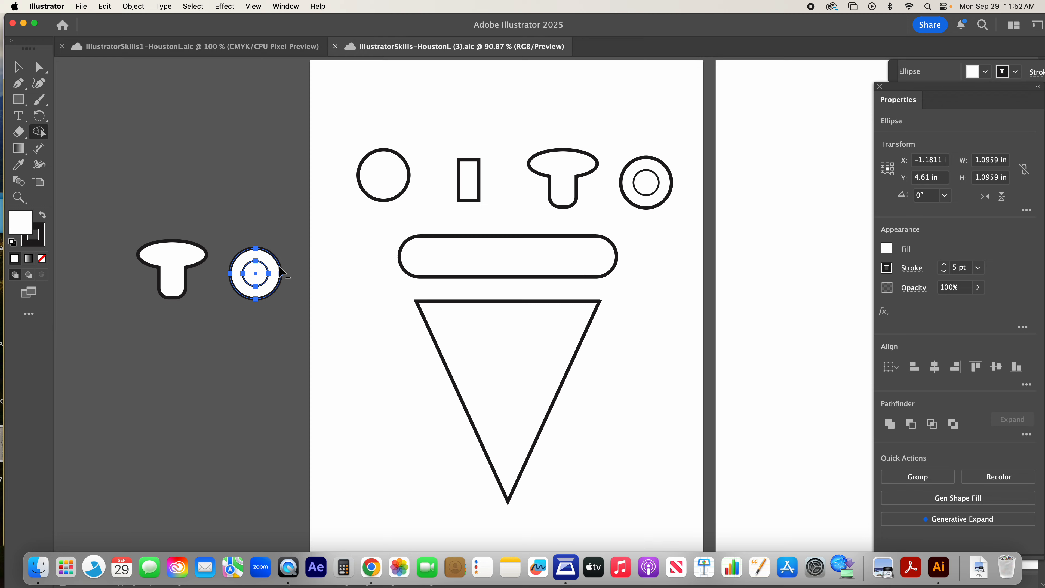
alt+click(256, 273)
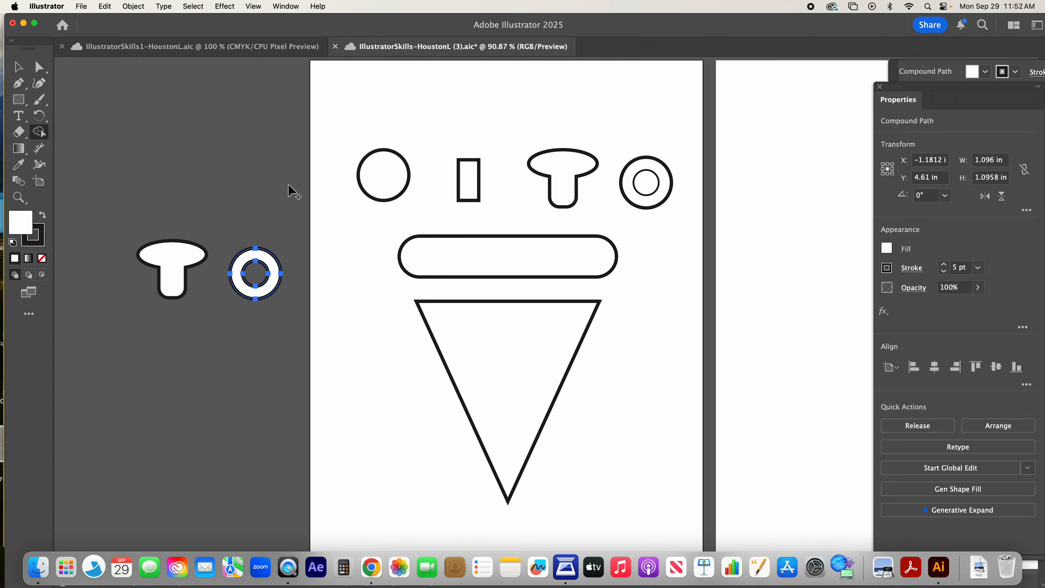
key(v)
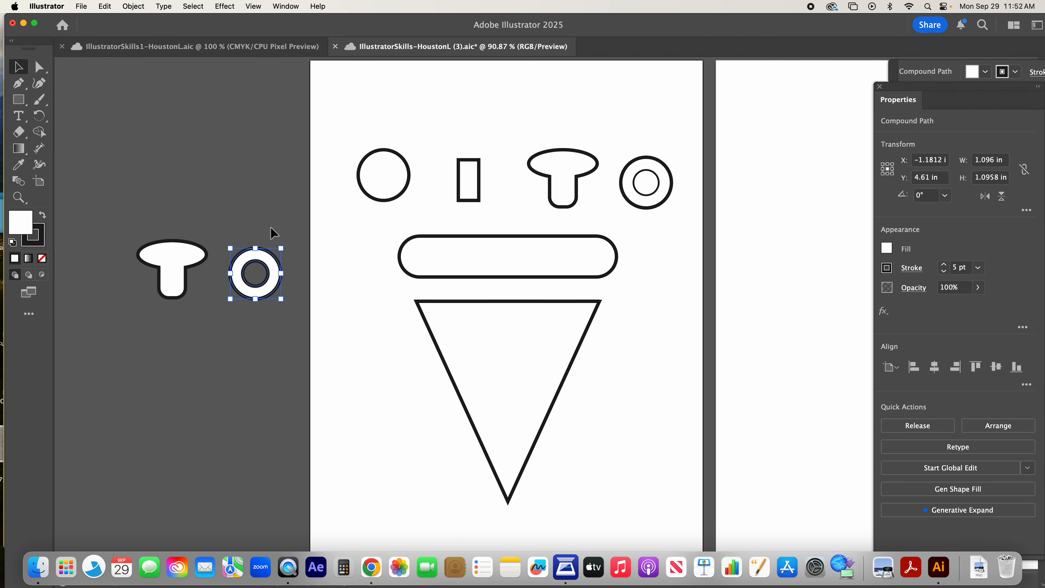
Step: Move the mushroom and cut-out olive copies higher and closer together on the canvas beside the first artboard
click(240, 224)
click(263, 288)
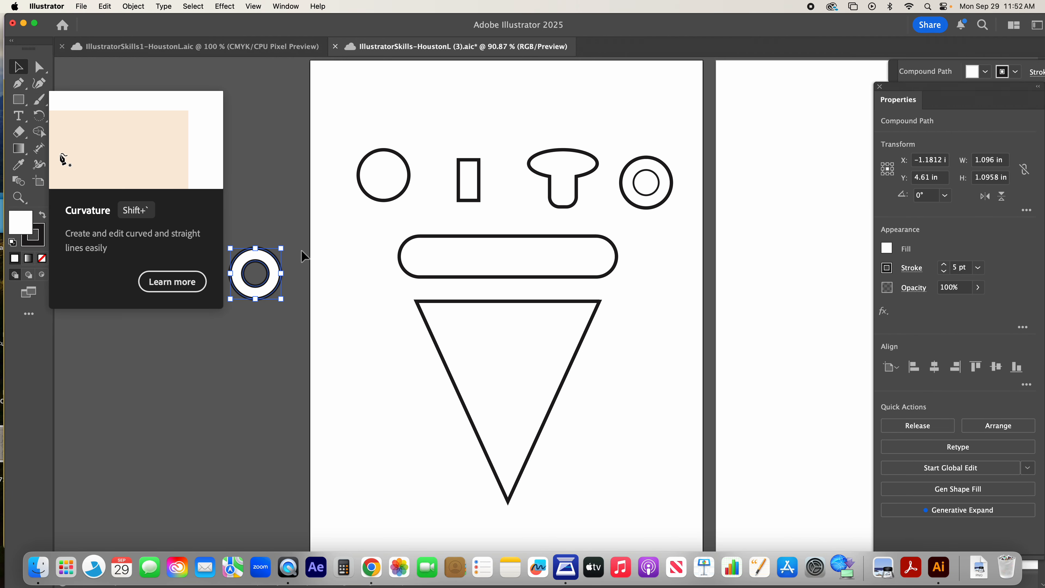
click(262, 199)
mouse_move(263, 265)
mouse_down()
mouse_move(280, 226)
mouse_move(262, 258)
mouse_move(280, 249)
mouse_move(270, 268)
mouse_up()
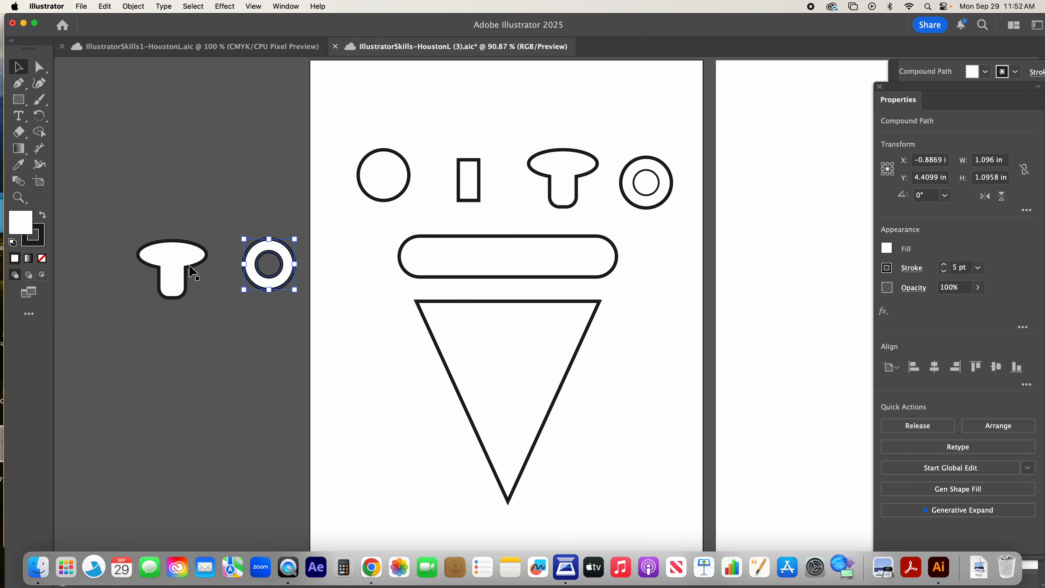
drag(185, 258, 210, 227)
drag(297, 259, 294, 241)
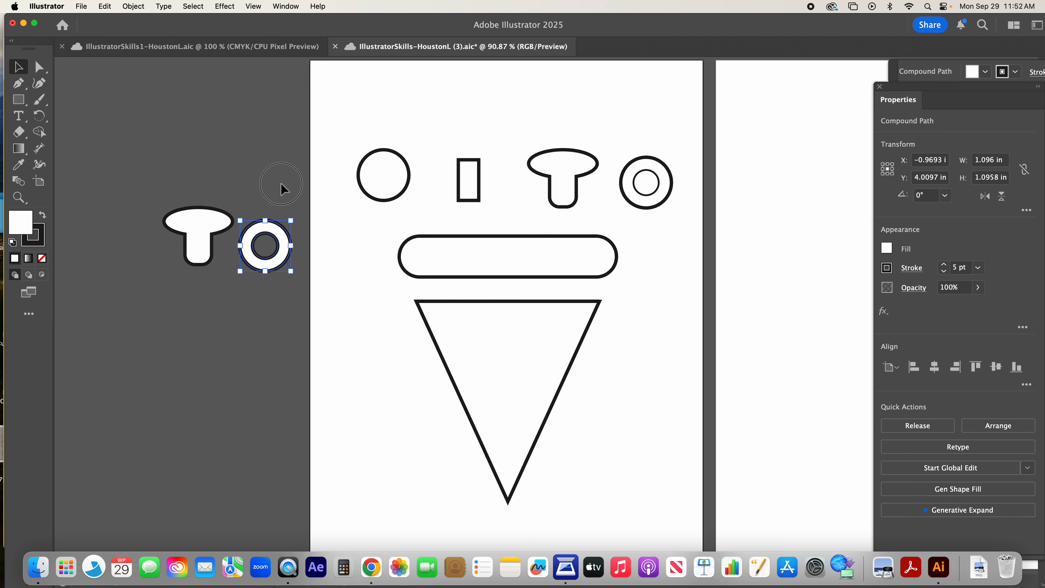
click(291, 196)
Step: Move the rounded crust rectangle down so it overlaps the upper edge of the pizza triangle
scroll(575, 308, right, 5)
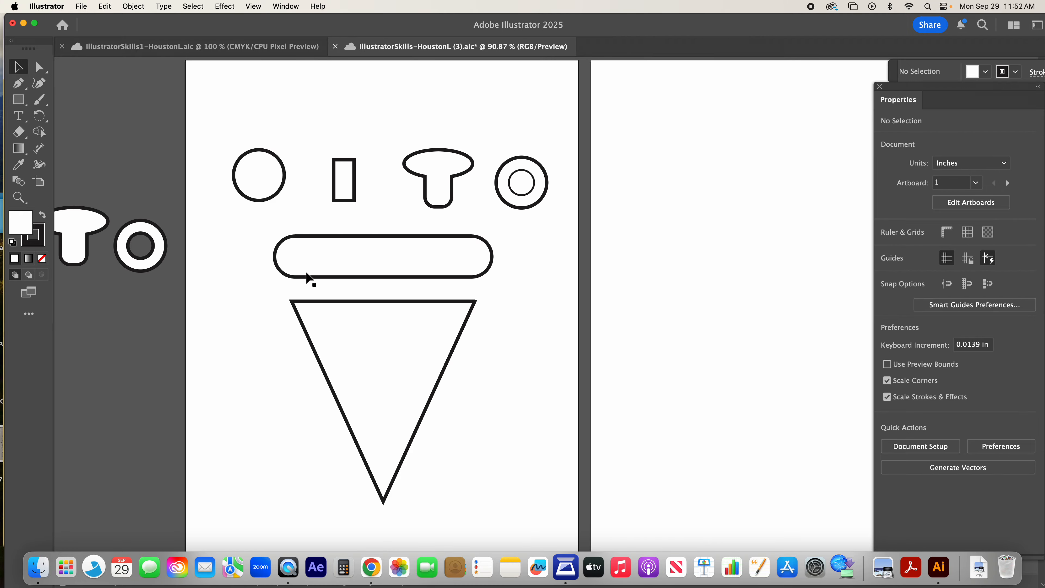
key(super+minus)
key(super+minus)
key(super+minus)
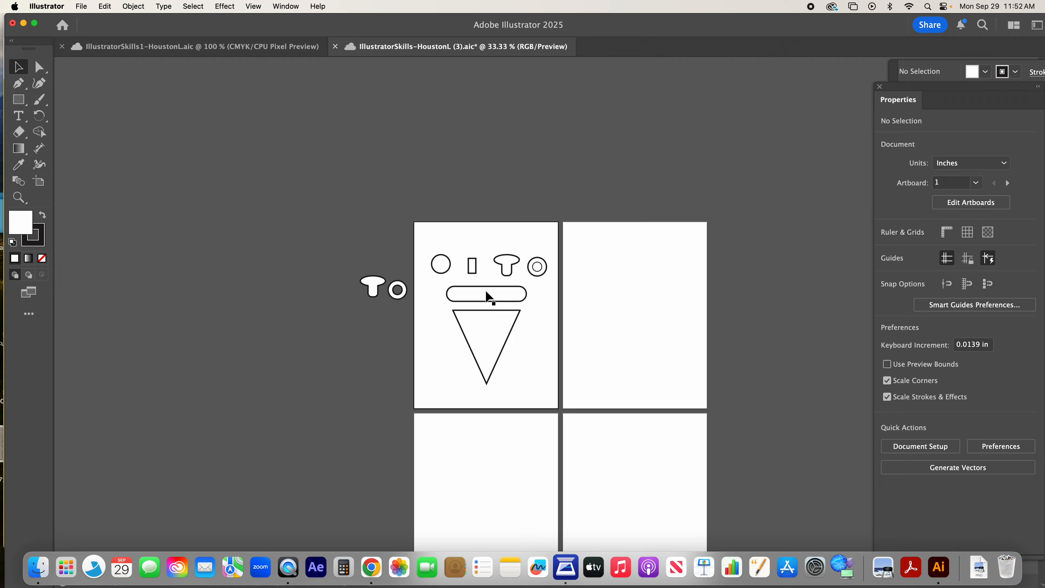
key(super+1)
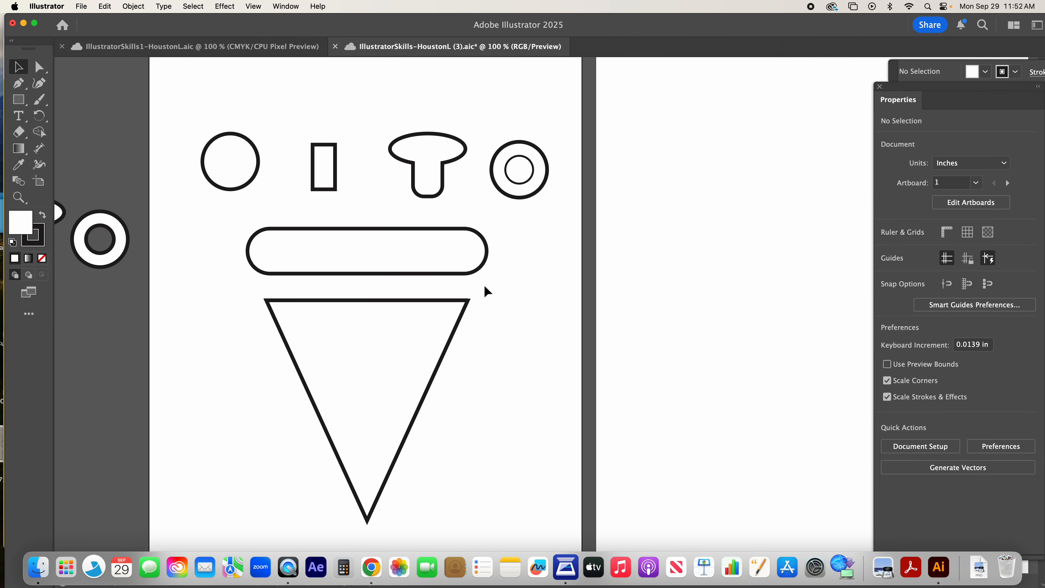
scroll(389, 318, left, 5)
click(571, 256)
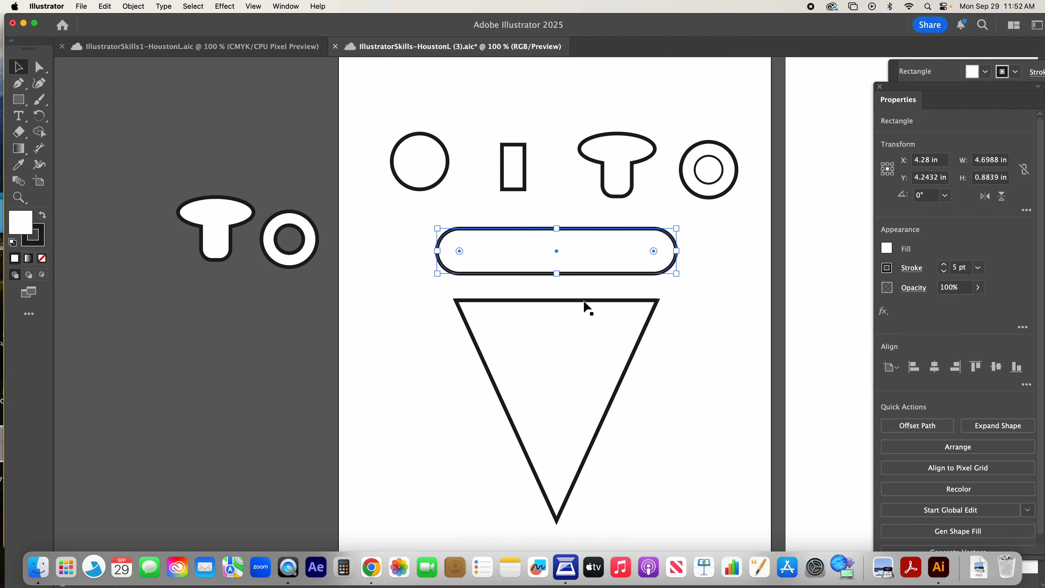
drag(569, 257, 568, 284)
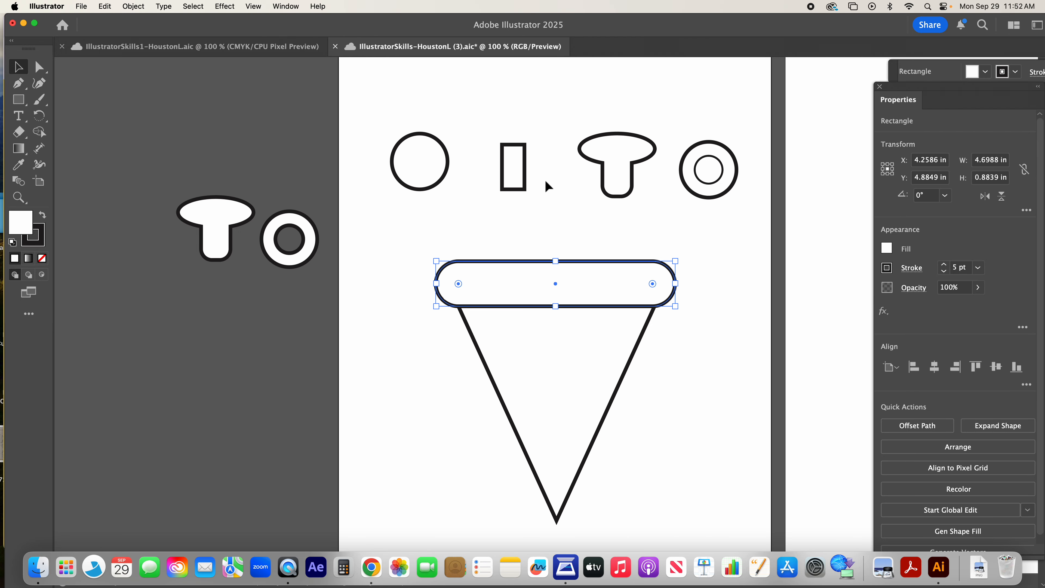
Step: Place copies of the pepper rectangle, the merged mushroom and the cut-out olive on the pizza triangle
click(525, 171)
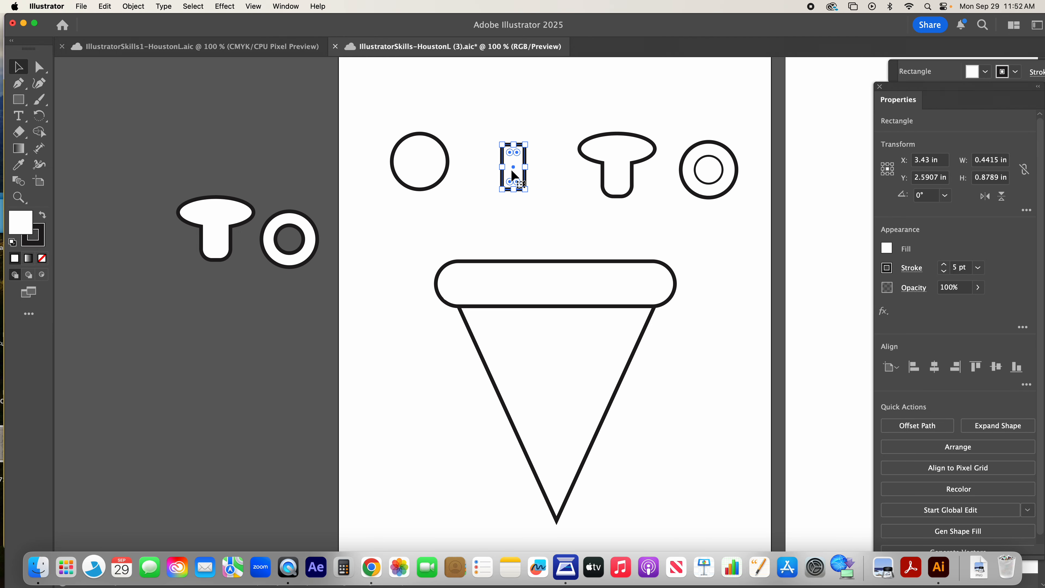
drag(515, 173, 536, 383)
drag(618, 167, 607, 366)
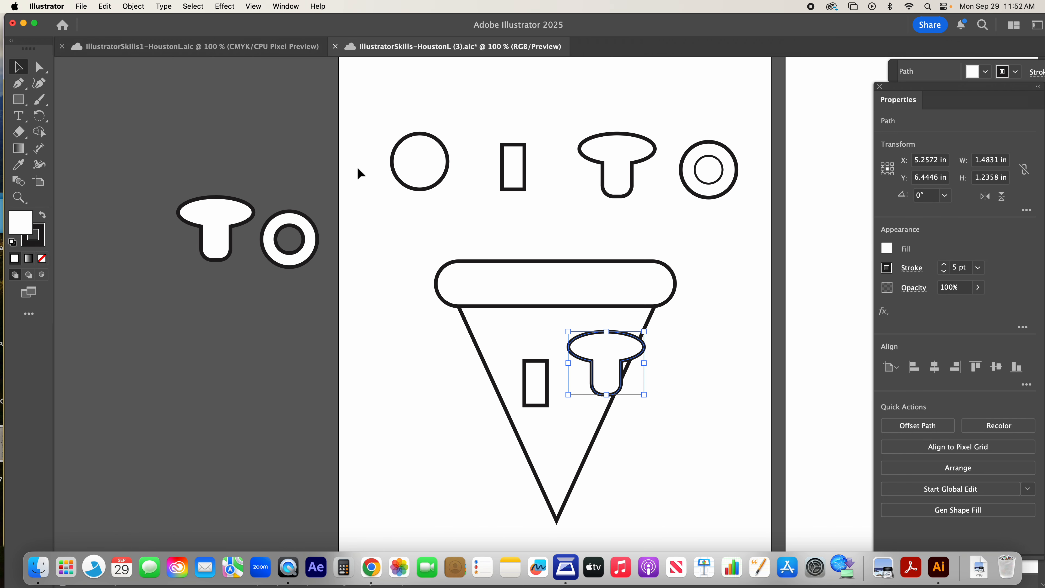
click(309, 257)
drag(309, 258, 597, 462)
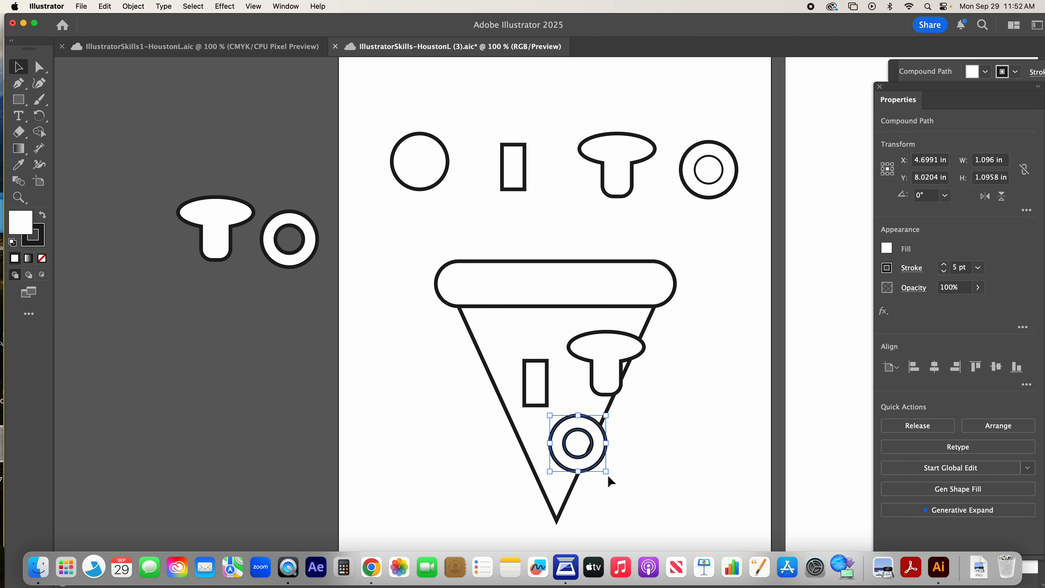
Step: Scale down the slice's olive to about 0.76 in wide, the mushroom to 1.1 in and the pepper rectangle to 0.35 in
drag(608, 475, 593, 454)
click(618, 350)
drag(647, 397, 627, 380)
click(535, 368)
drag(548, 407, 542, 396)
click(679, 363)
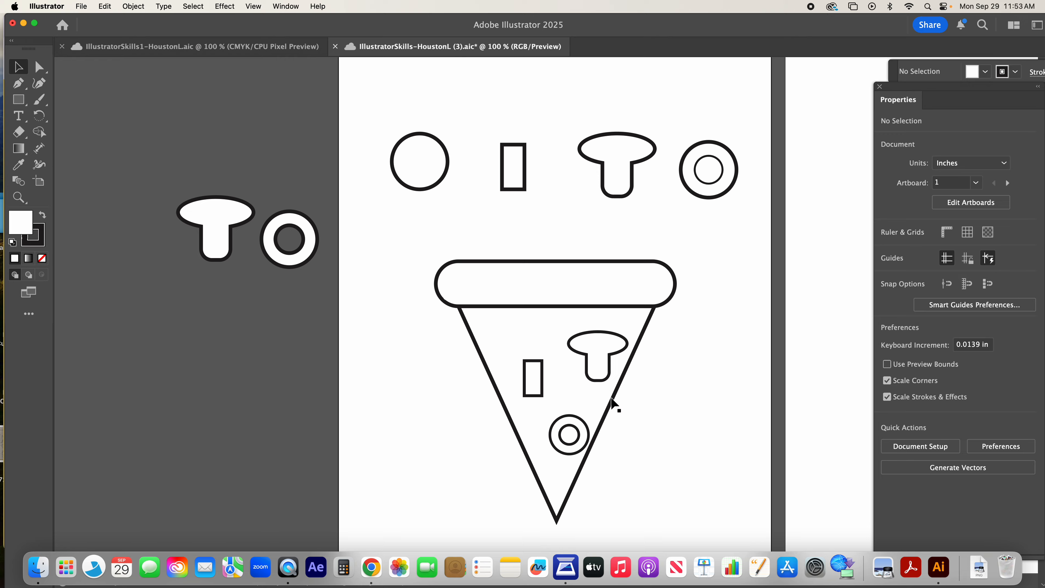
Step: Move the slice's pepper rectangle up slightly and rotate it clockwise, and tilt the mushroom by about 7°
drag(535, 379, 537, 364)
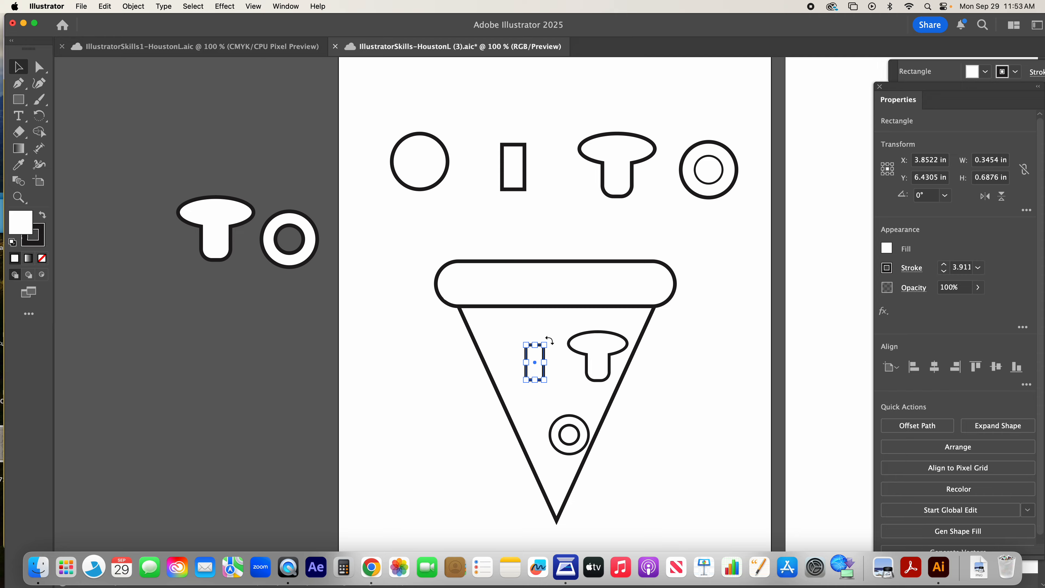
mouse_move(549, 340)
mouse_down()
mouse_move(567, 347)
mouse_move(556, 329)
mouse_up()
click(594, 350)
click(681, 444)
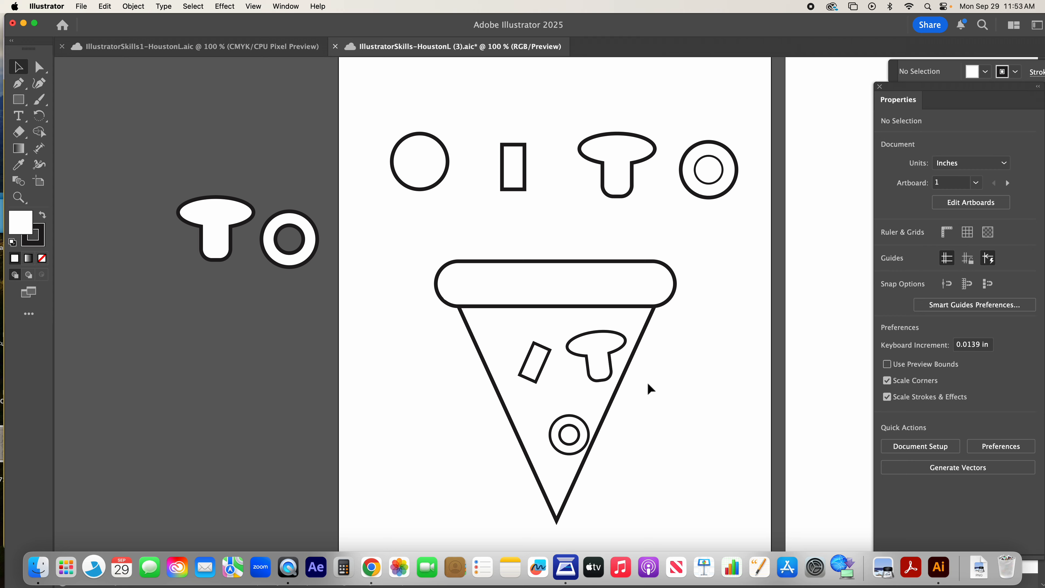
Step: Shift the small olive slightly up and left on the slice, and save the document
drag(552, 405, 571, 420)
key(super+z)
click(688, 356)
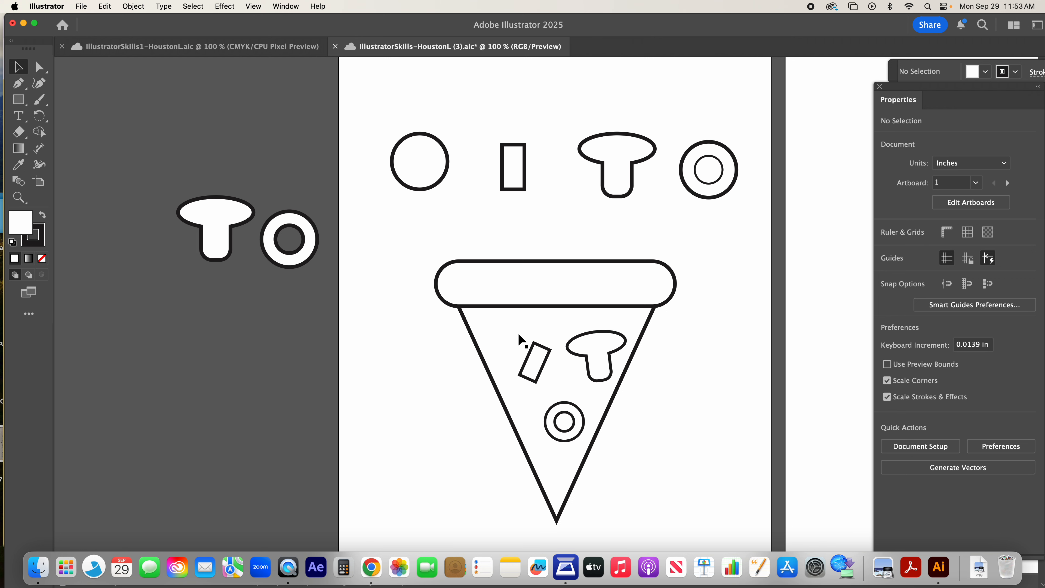
key(super+s)
Step: Move the pepperoni circle onto the slice's left edge, and place a copy of it on the lower right edge
click(417, 162)
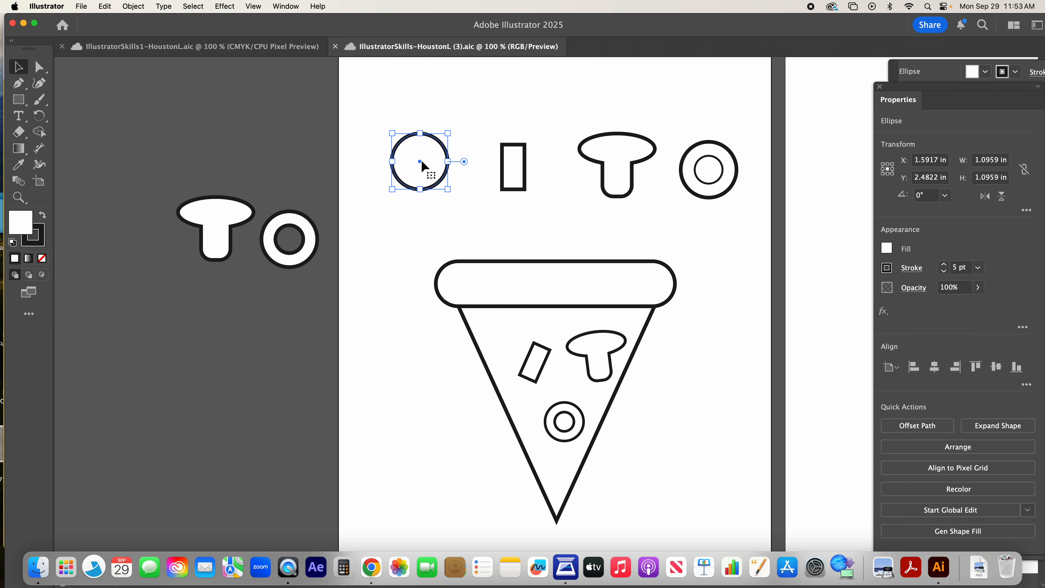
drag(417, 160, 489, 350)
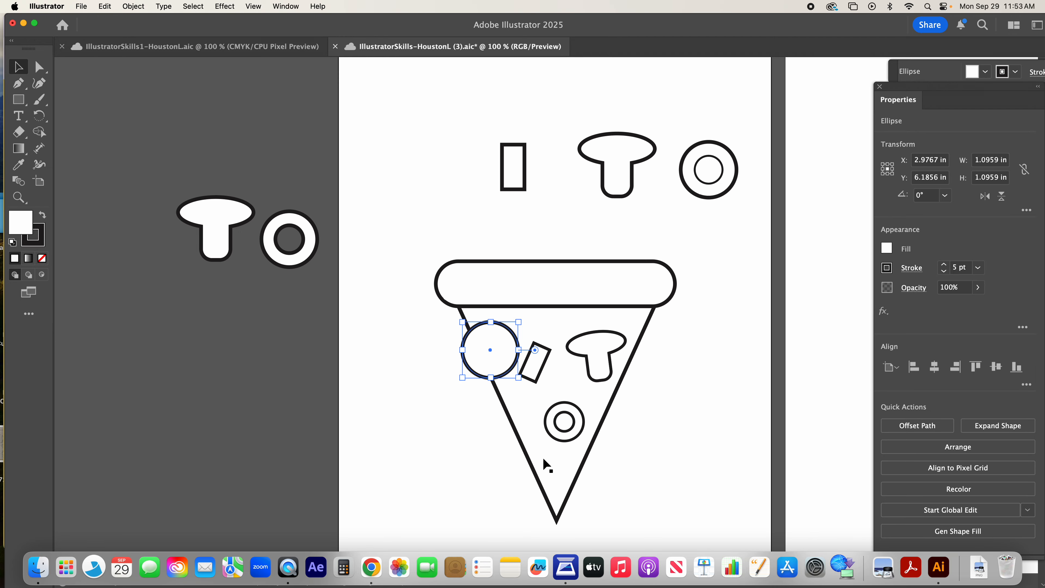
drag(562, 398, 579, 444)
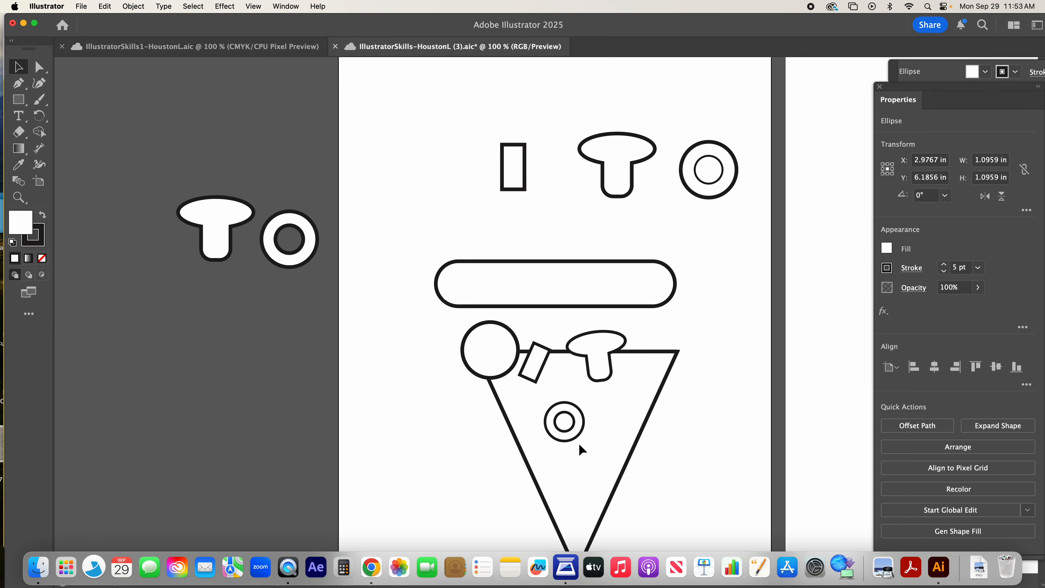
key(super+z)
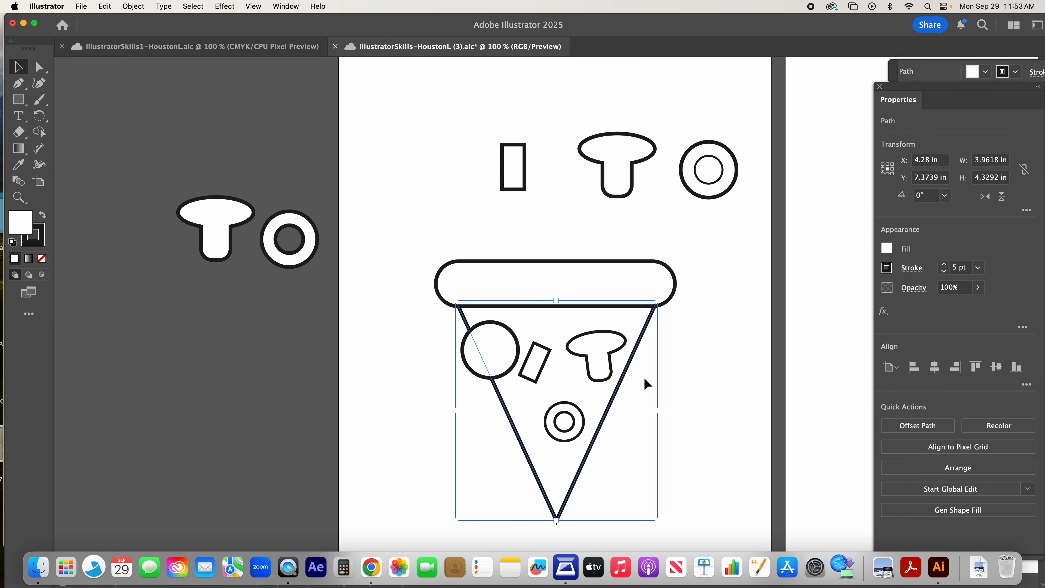
click(603, 361)
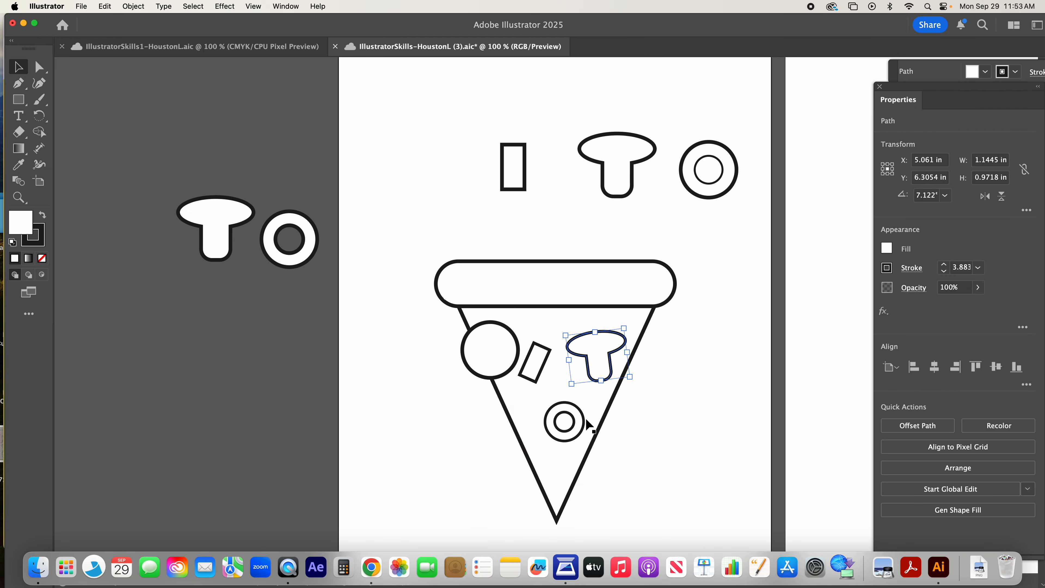
click(487, 348)
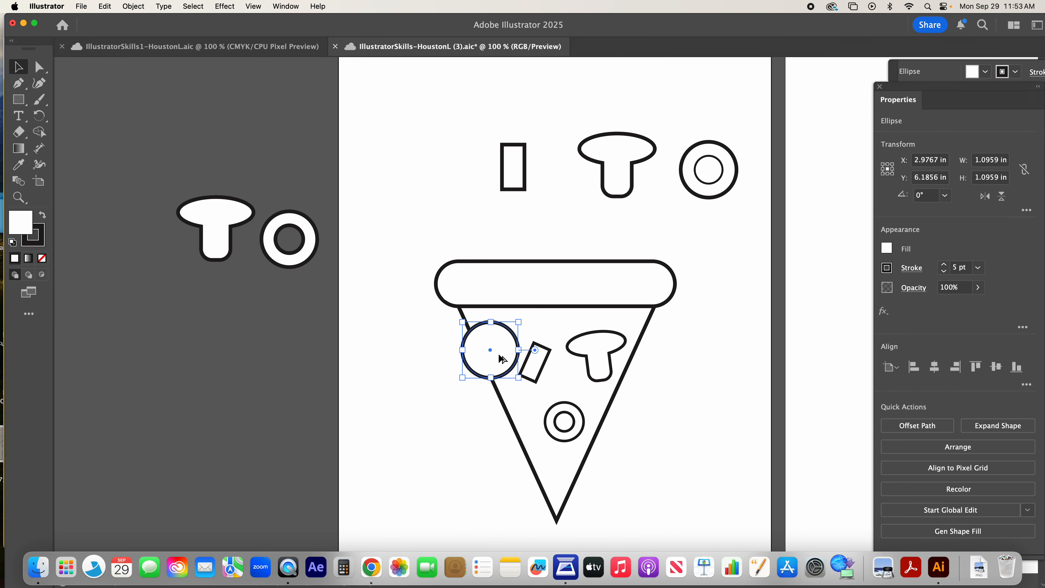
drag(488, 348, 574, 411)
Step: Move the small olive up and left, away from the lower pepperoni circle on the slice
double_click(574, 411)
click(554, 399)
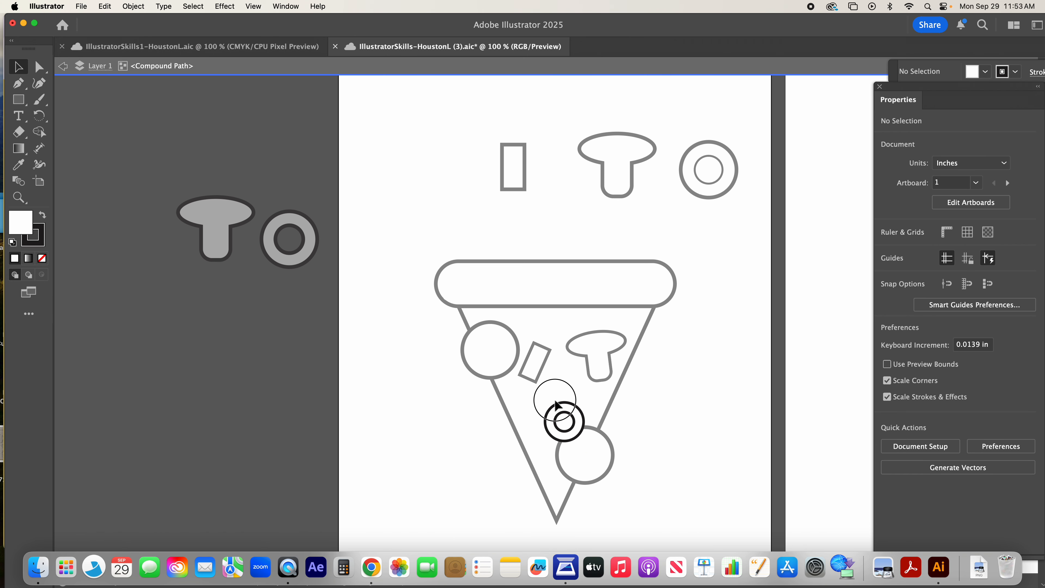
click(573, 410)
double_click(640, 410)
drag(560, 418, 539, 407)
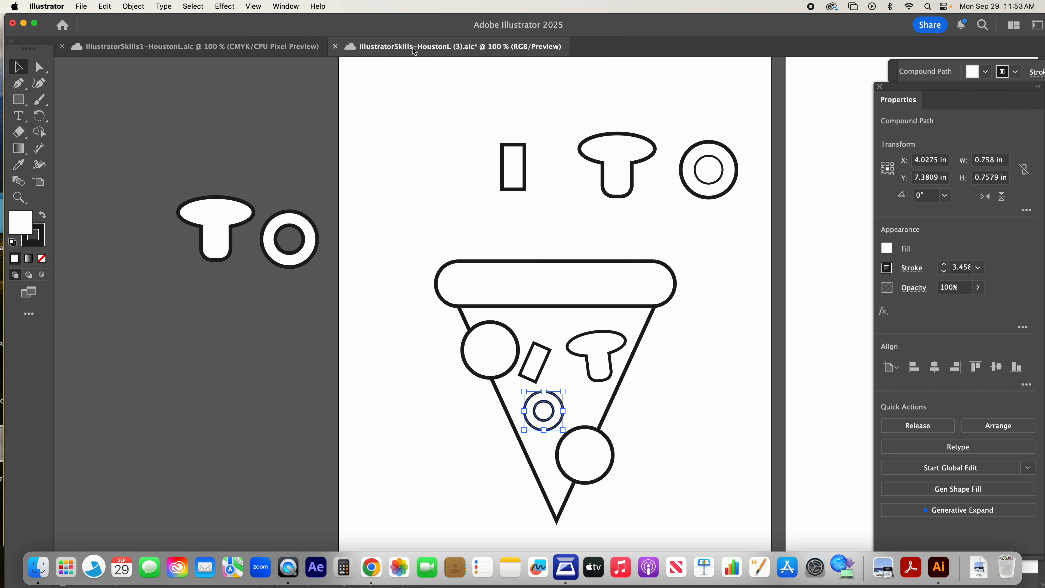
Step: Check the finished pizza in the IllustratorSkills1 reference document, and return to the working document with nothing selected
click(329, 44)
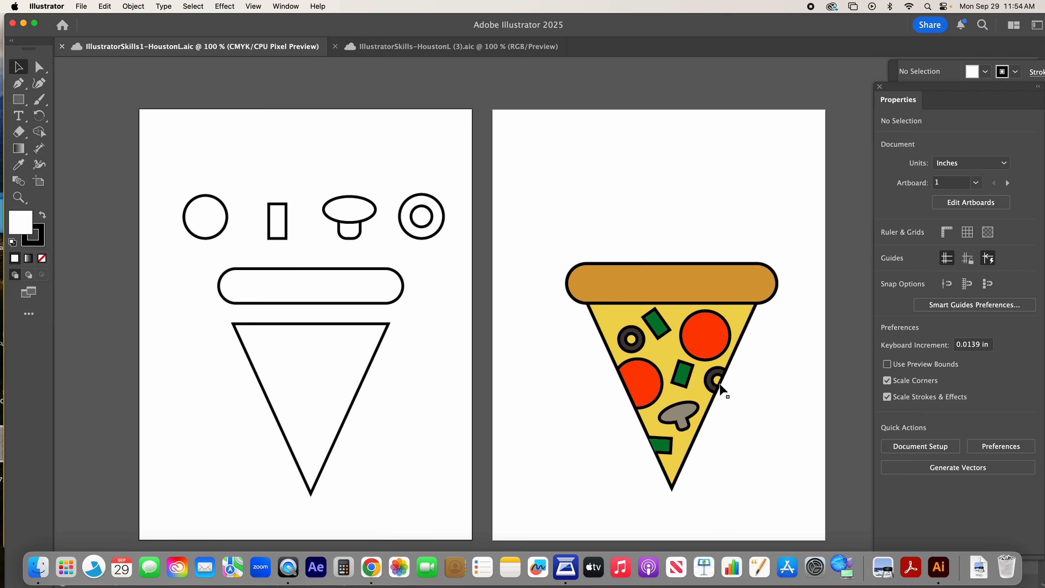
click(455, 52)
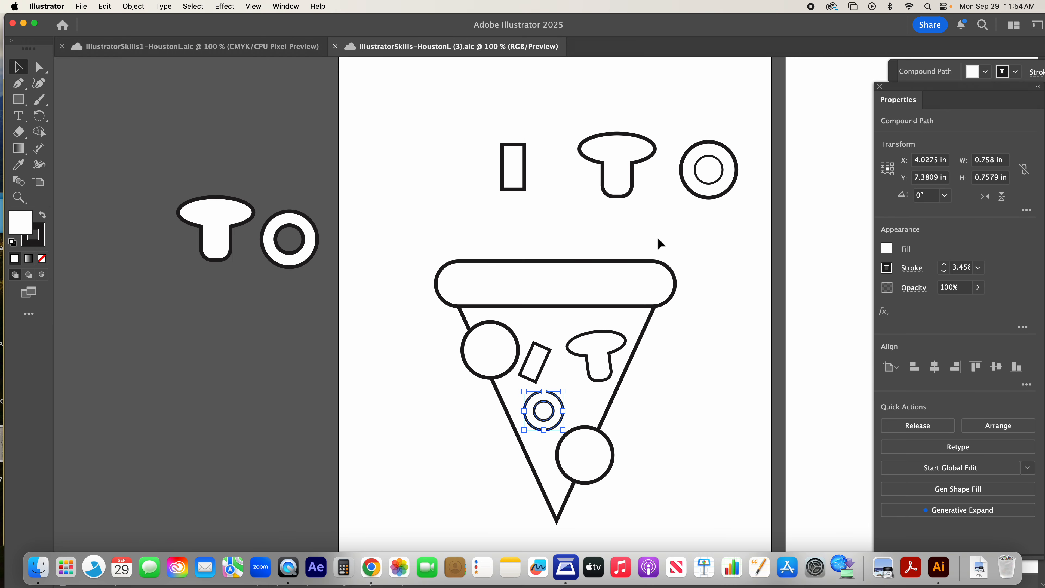
click(689, 363)
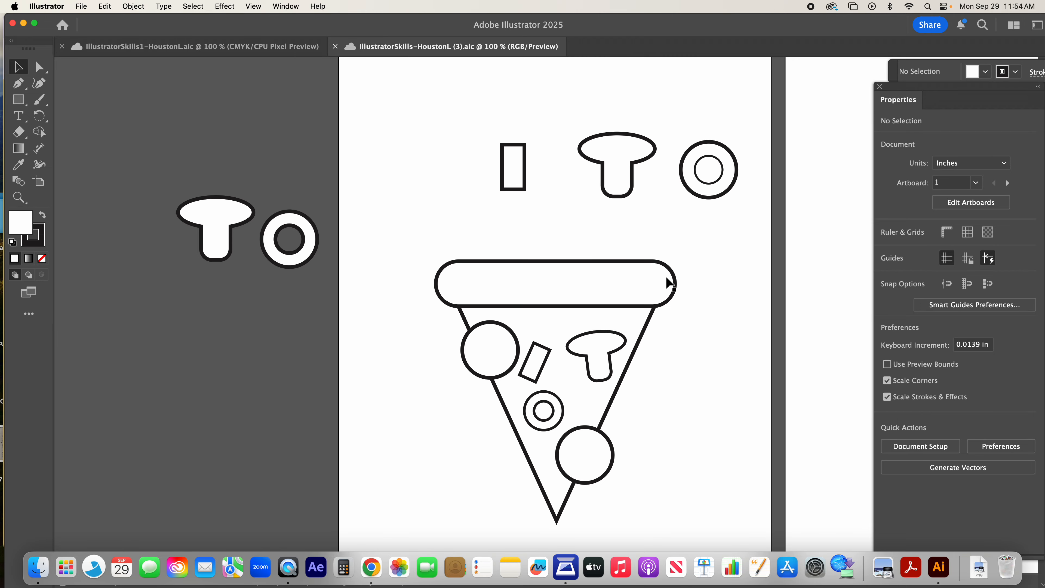
Step: Fill the rounded crust shape above the slice with a light brown swatch
scroll(669, 280, right, 10)
scroll(673, 277, right, 1)
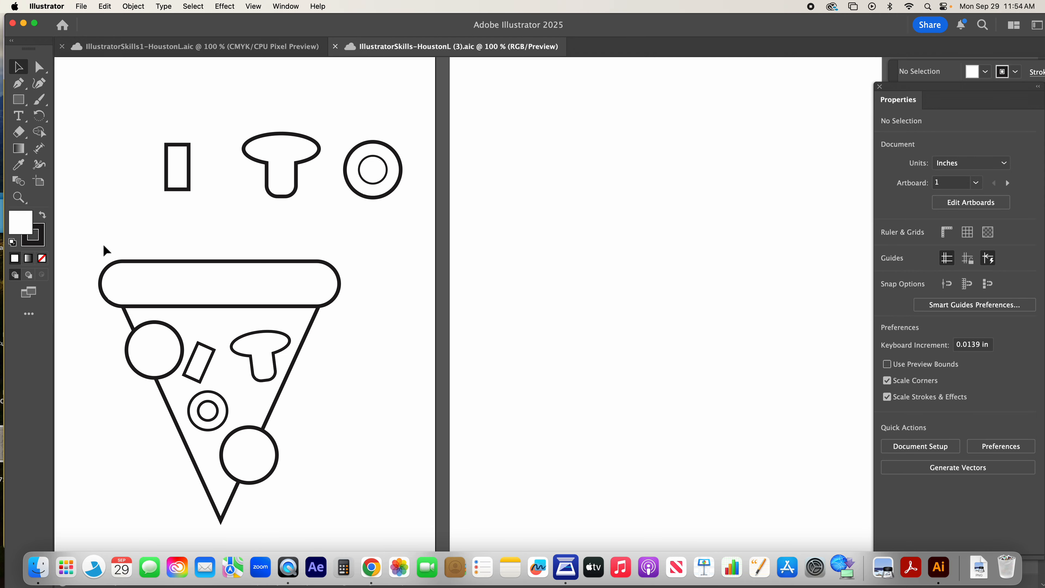
click(245, 299)
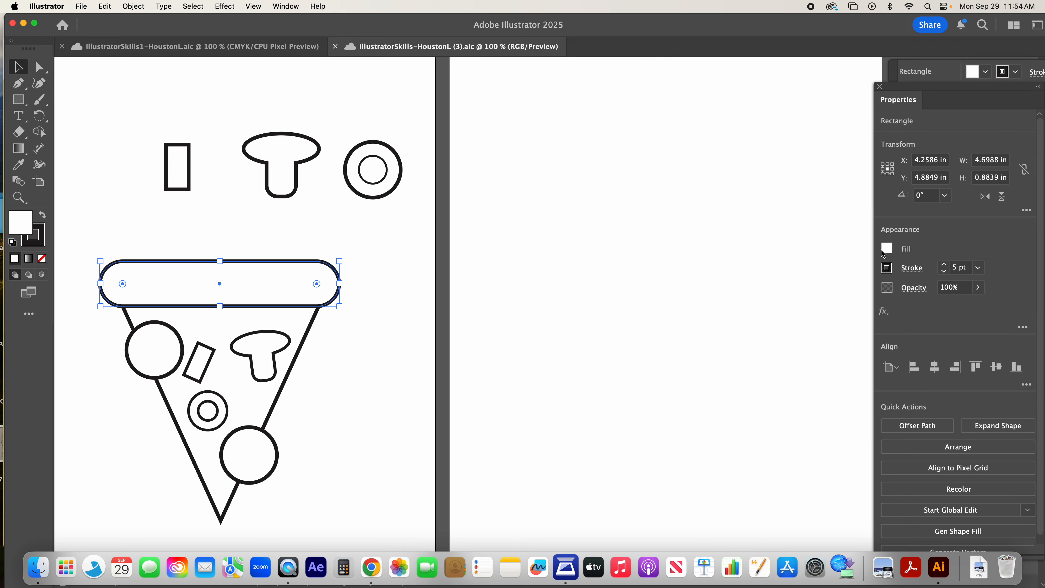
click(886, 249)
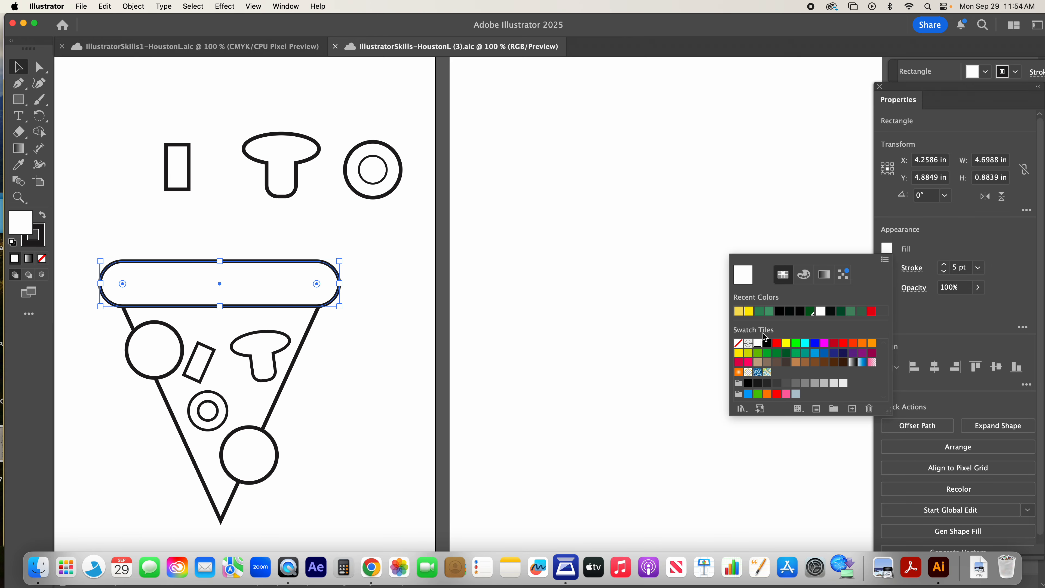
click(739, 353)
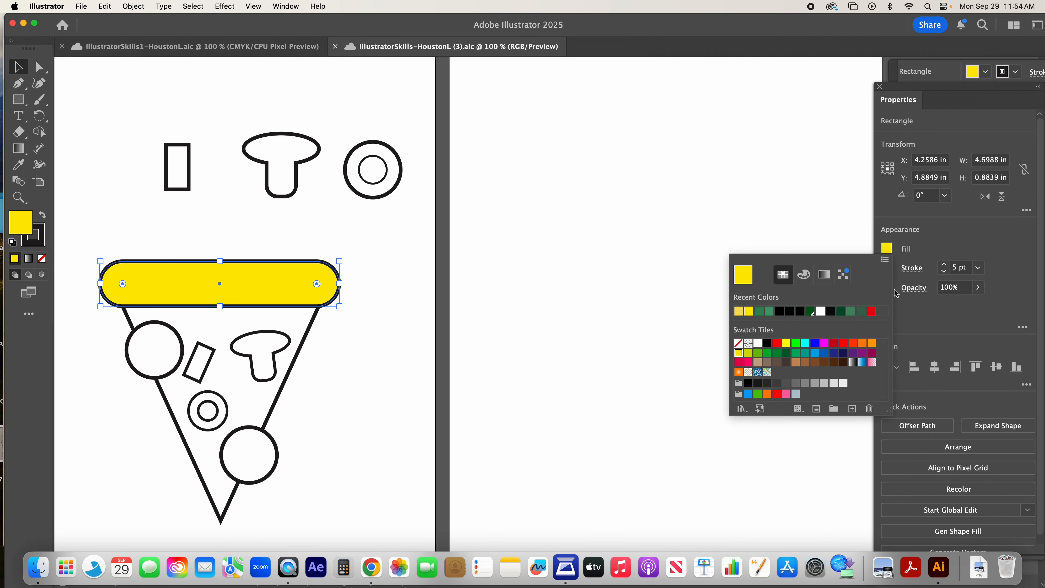
click(796, 363)
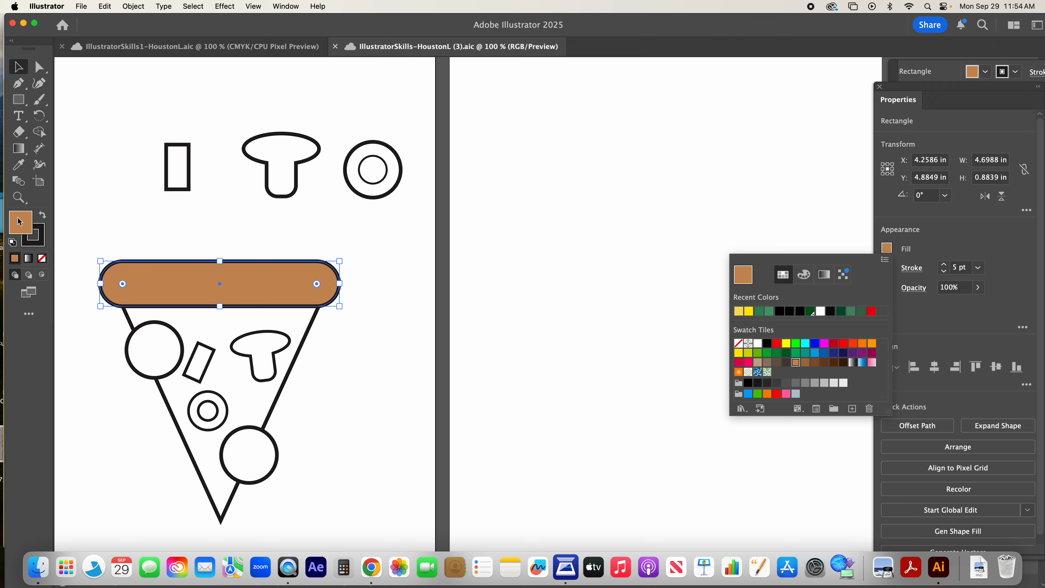
Step: Refine the crust's fill in the Color Picker to golden tan c6af71, with hue 45°, saturation 43% and brightness 78%
double_click(23, 228)
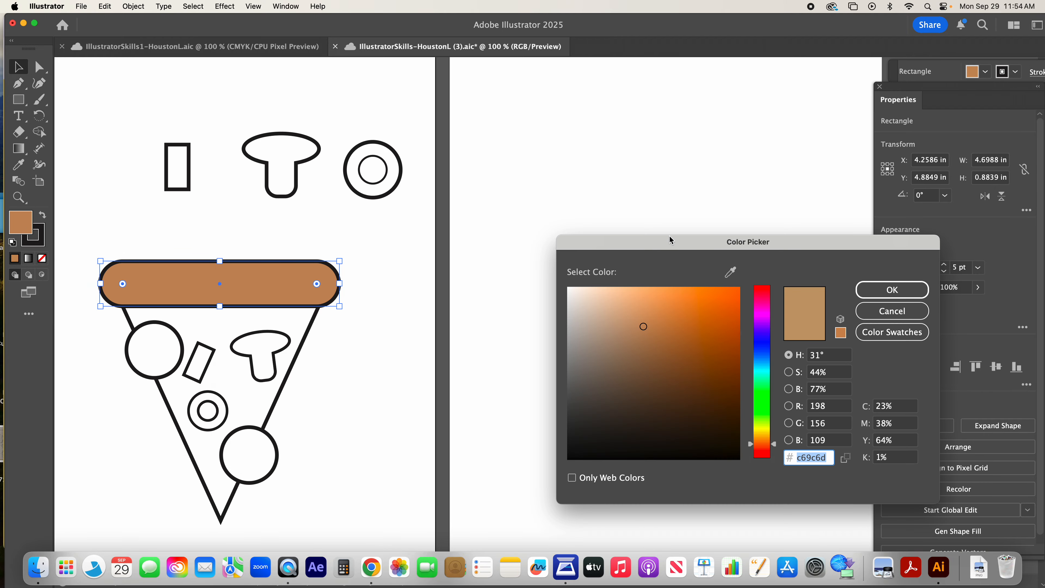
drag(654, 307, 621, 316)
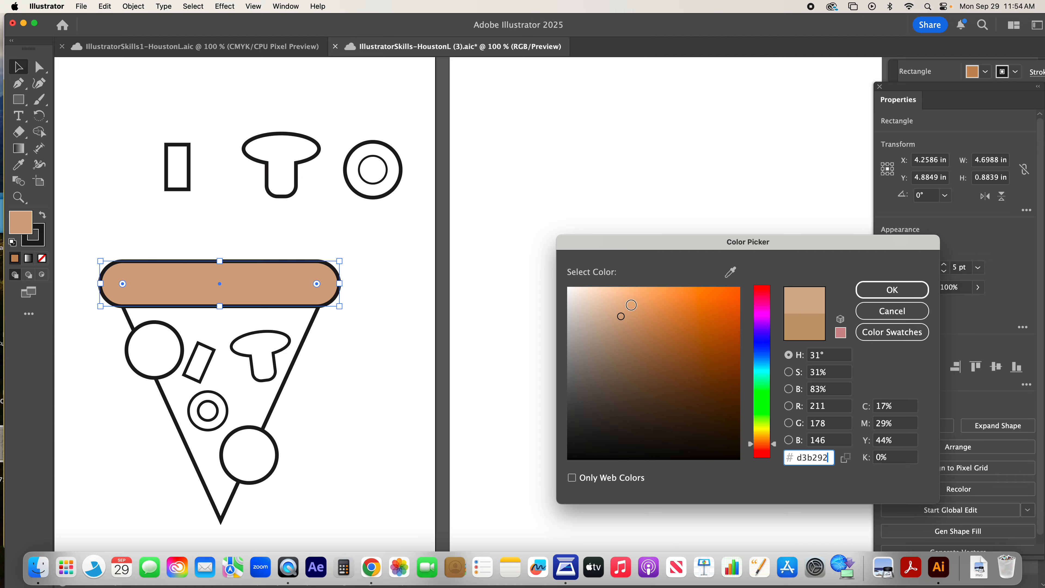
click(628, 306)
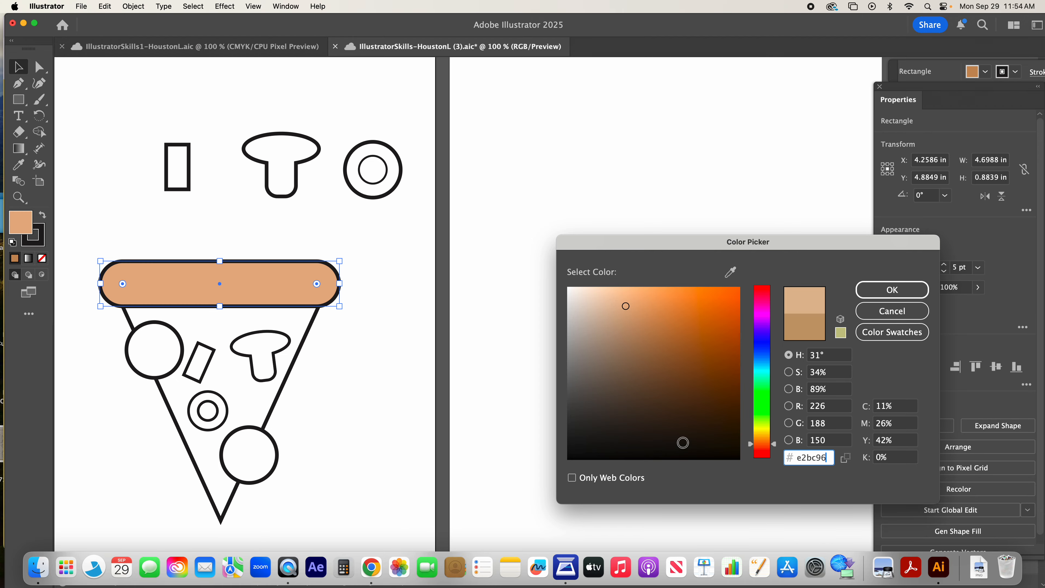
drag(777, 449, 775, 434)
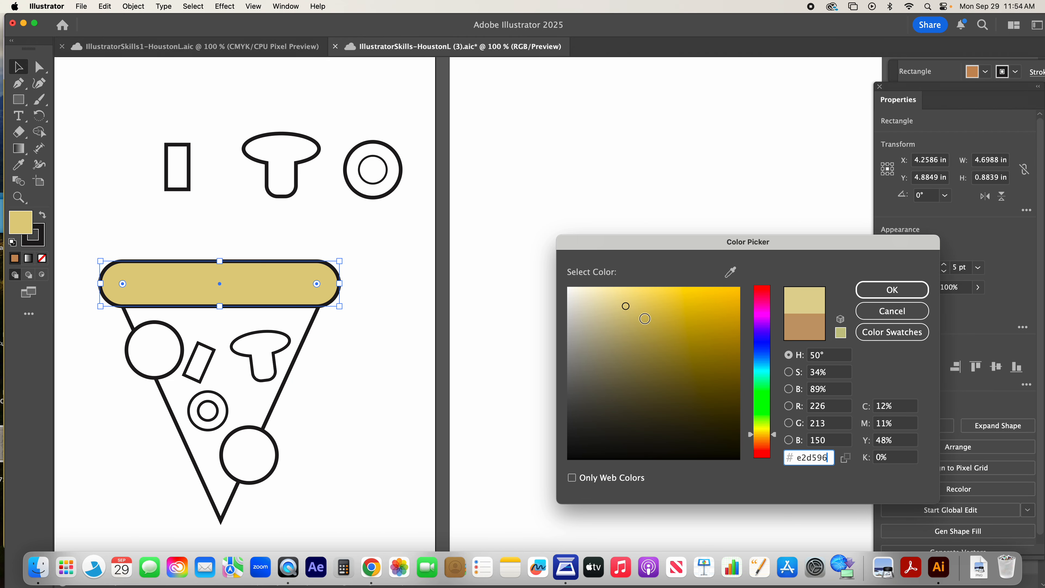
click(648, 318)
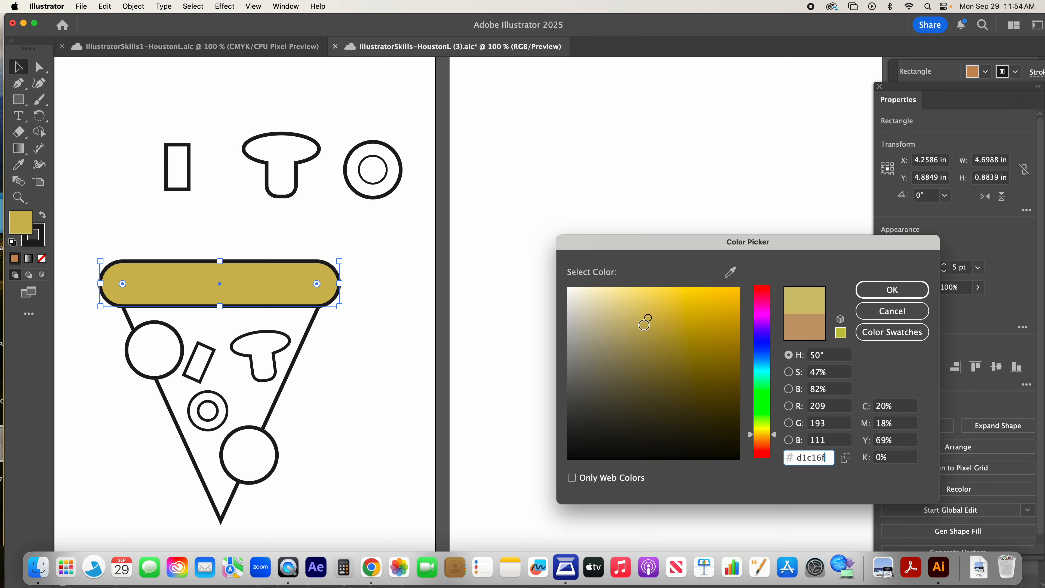
click(645, 325)
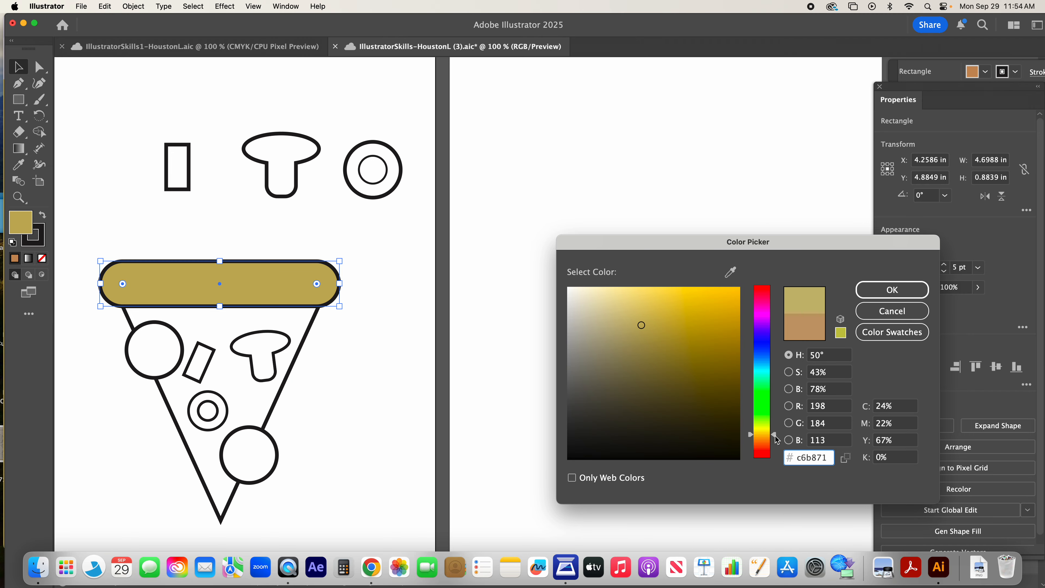
drag(777, 440, 775, 436)
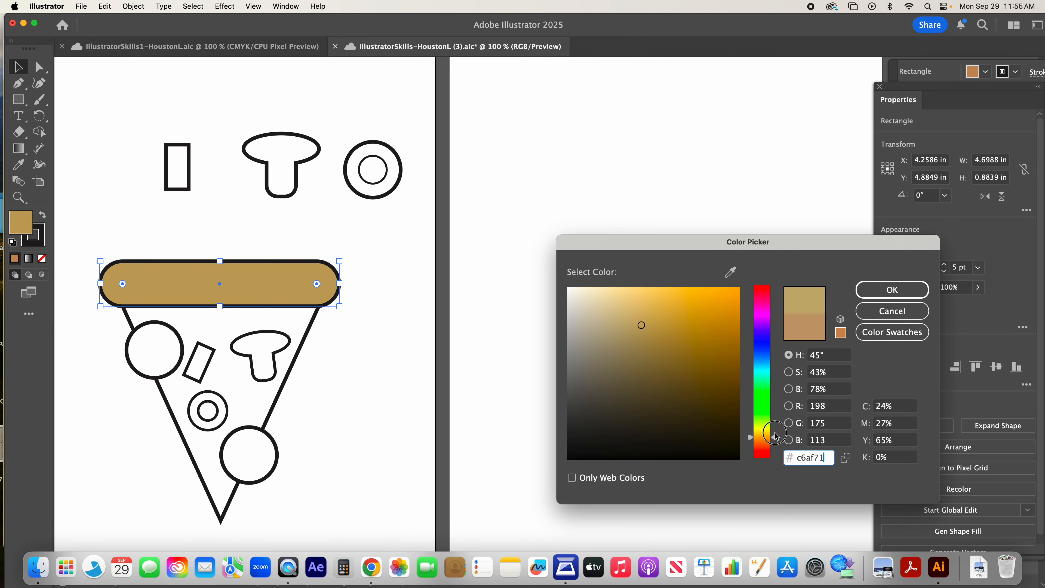
click(889, 291)
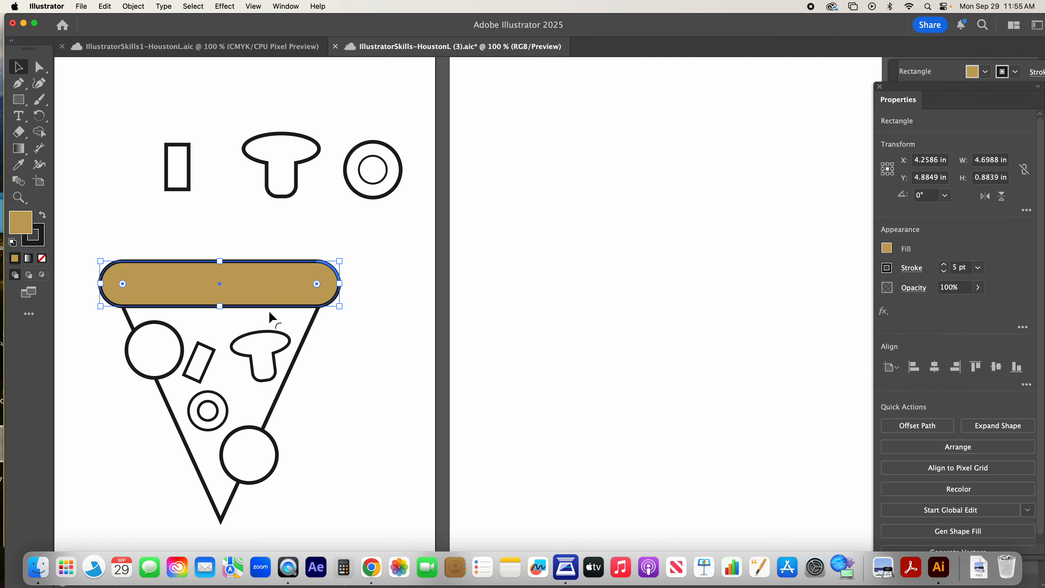
click(269, 310)
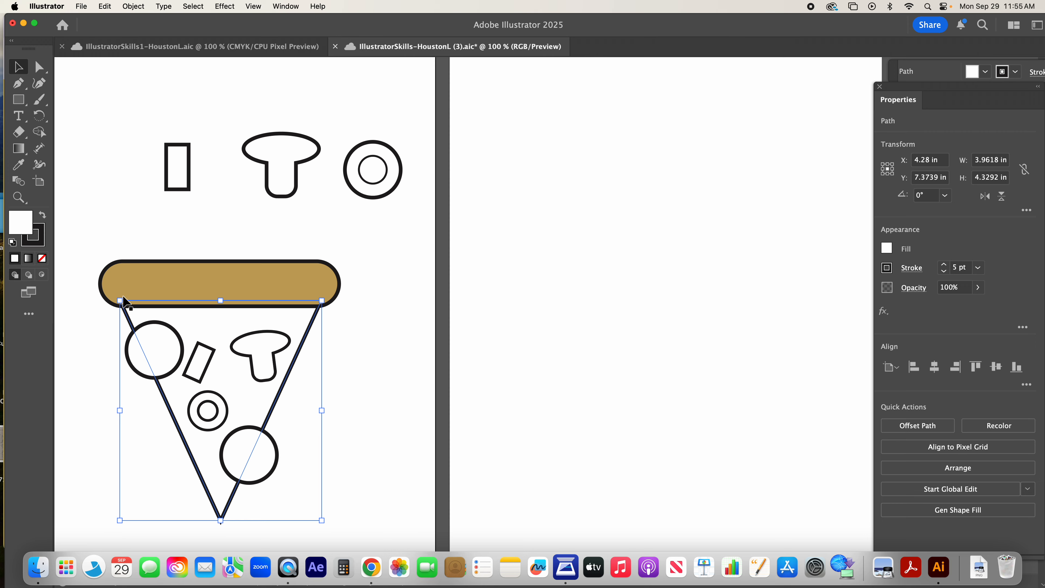
click(887, 251)
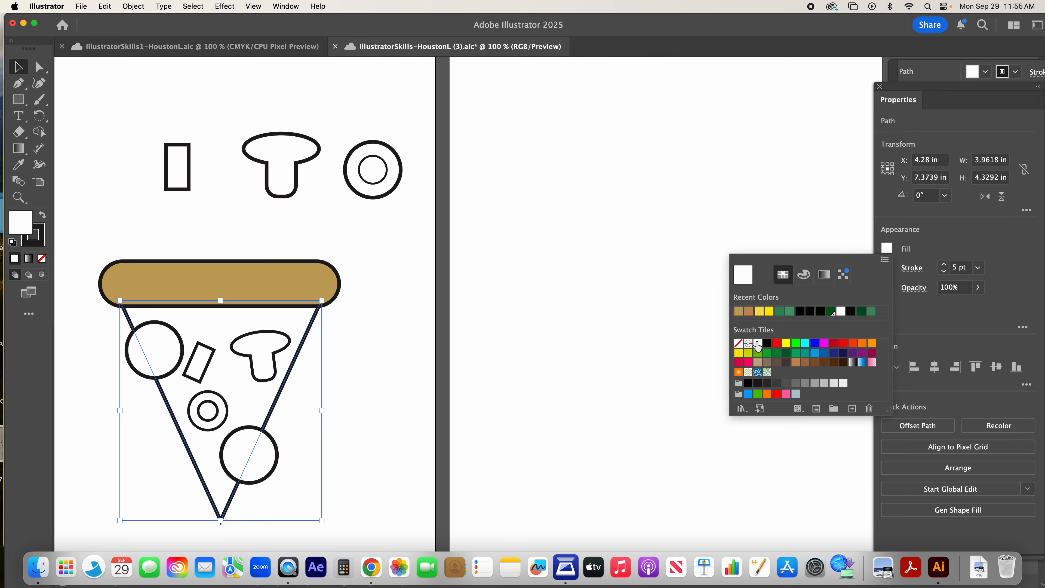
click(525, 265)
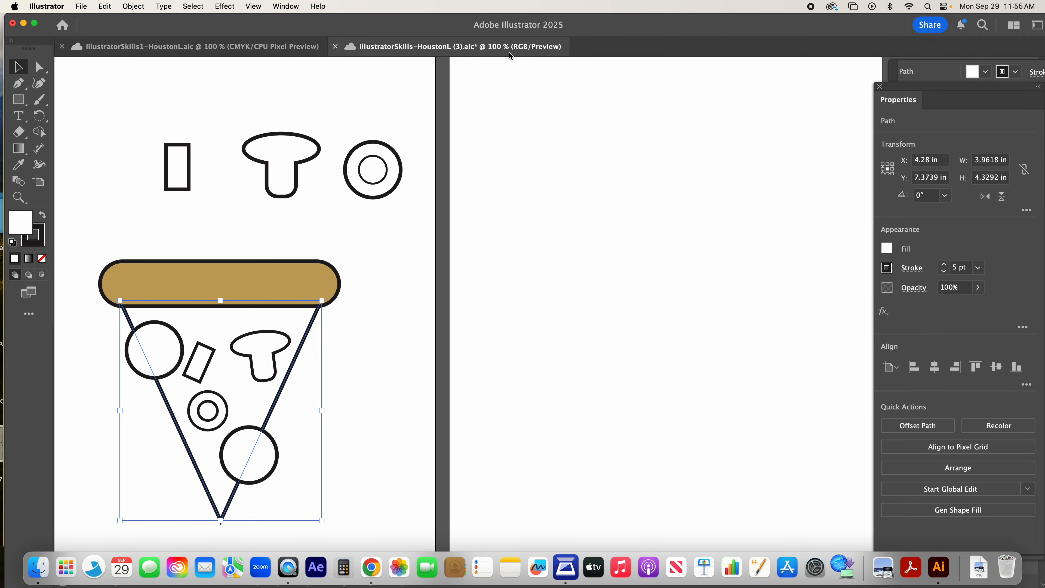
Step: Capture a screenshot of the whole artboard with the finished colored pizza in the IllustratorSkills1 reference document
click(235, 45)
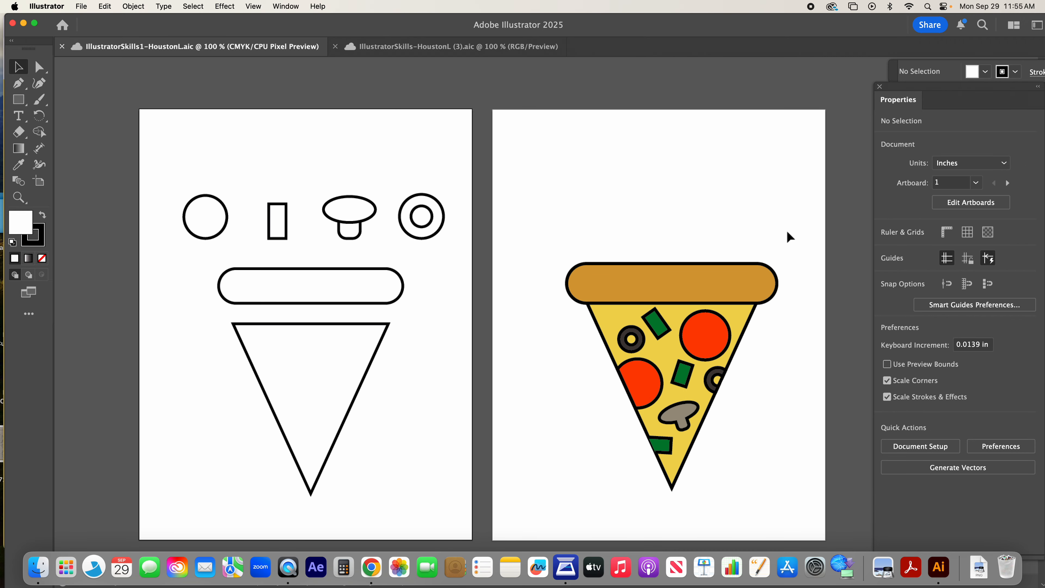
scroll(779, 233, right, 3)
scroll(779, 233, right, 4)
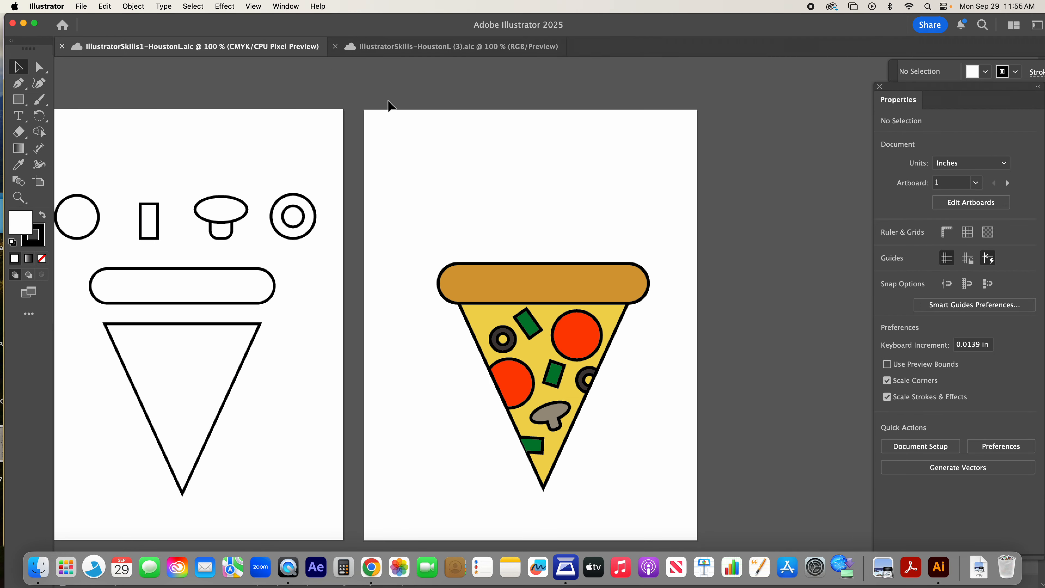
scroll(389, 105, left, 15)
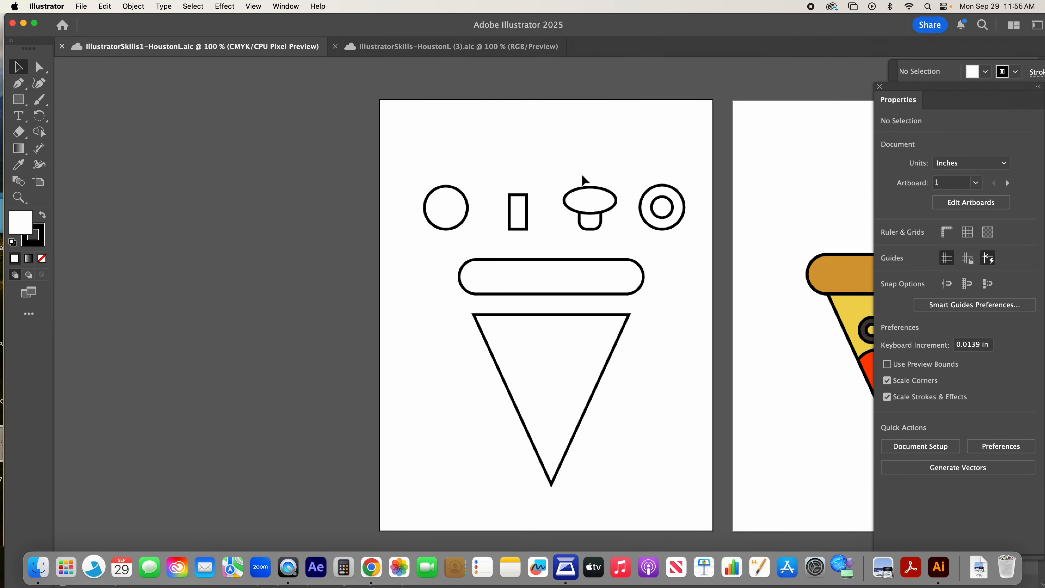
scroll(583, 180, right, 12)
scroll(569, 192, right, 8)
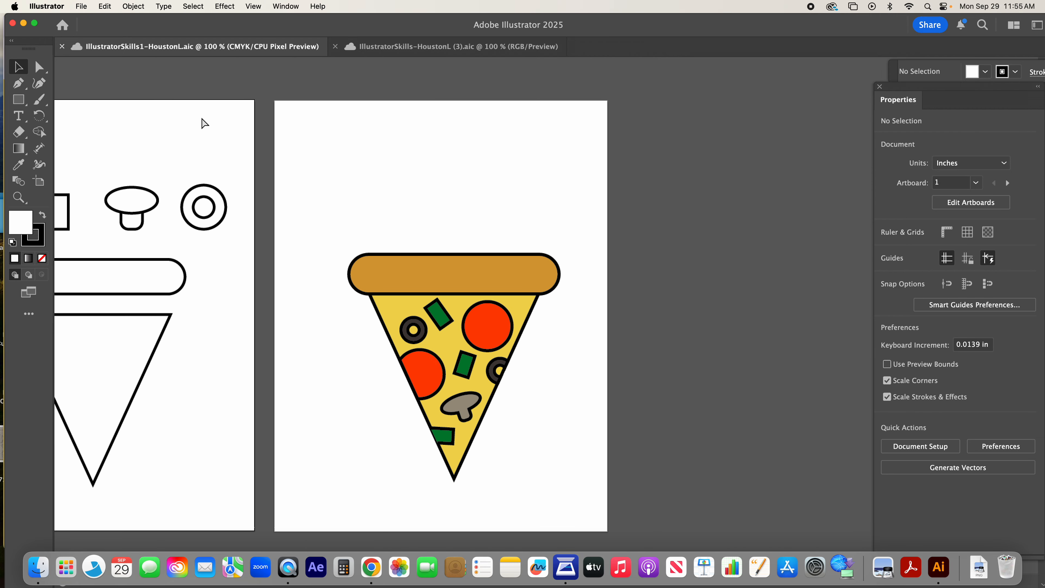
key(super+shift+4)
drag(270, 97, 611, 534)
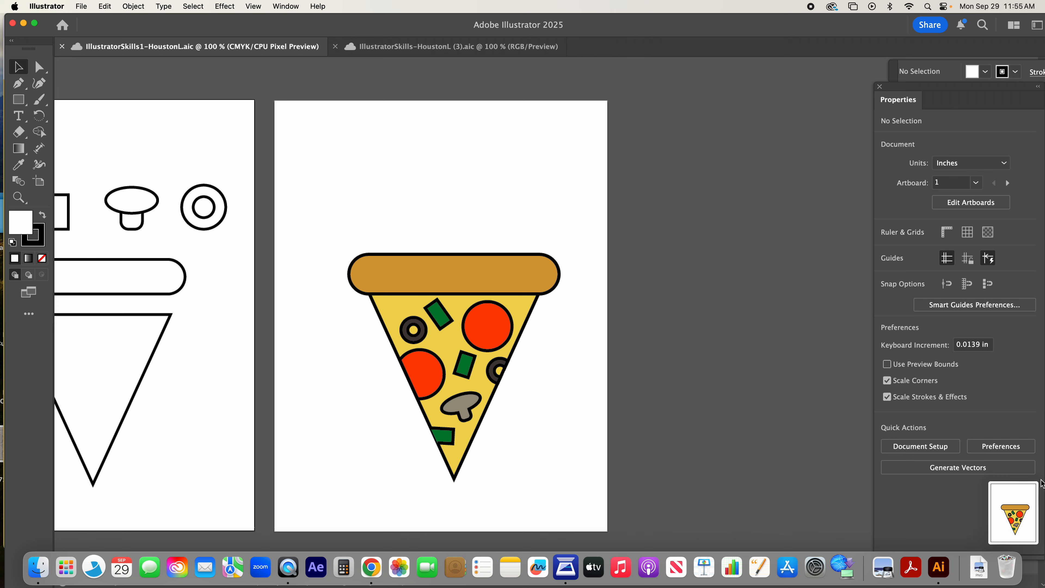